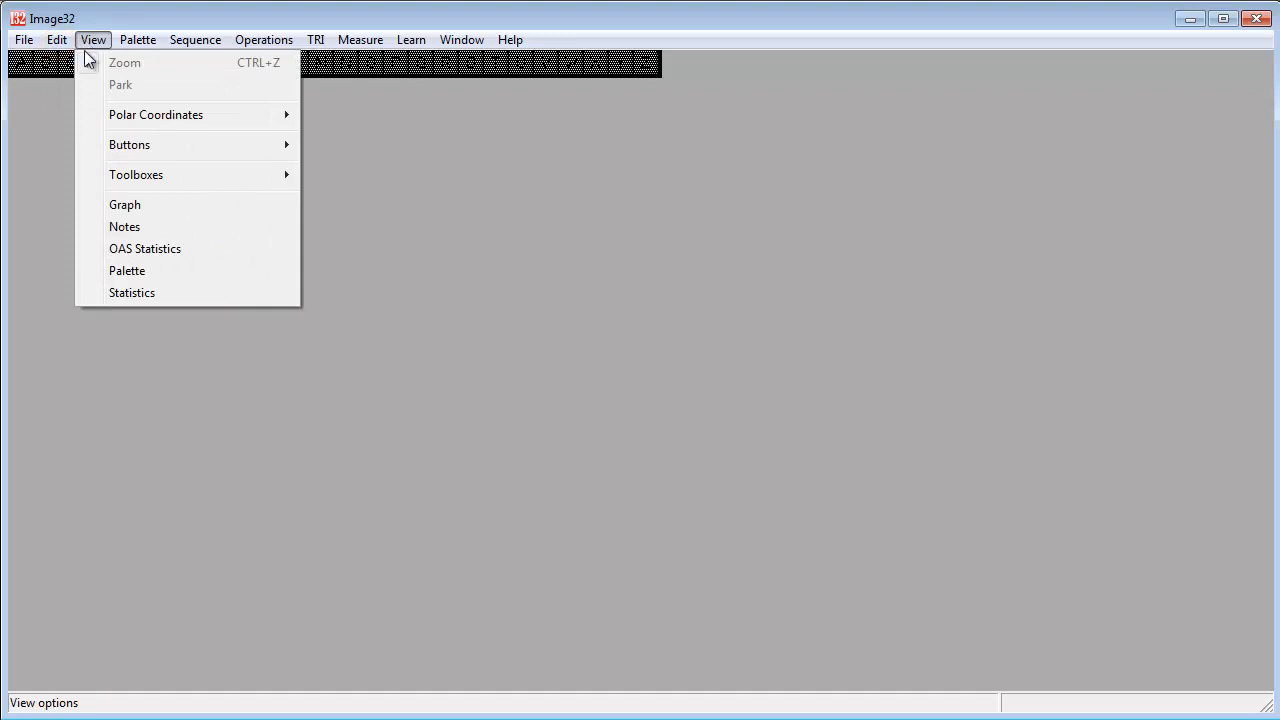
Step: Define a new toolbox named Measure with 4 columns and 1 row
left_click(131, 181)
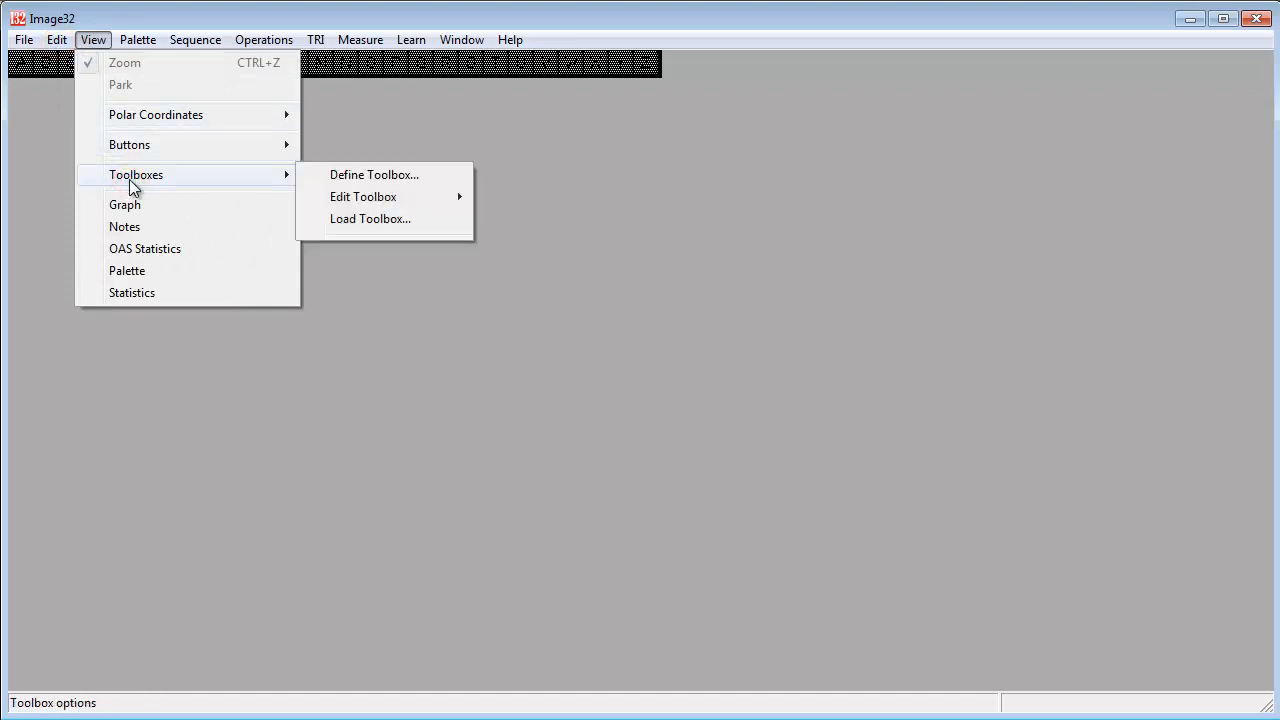
left_click(352, 175)
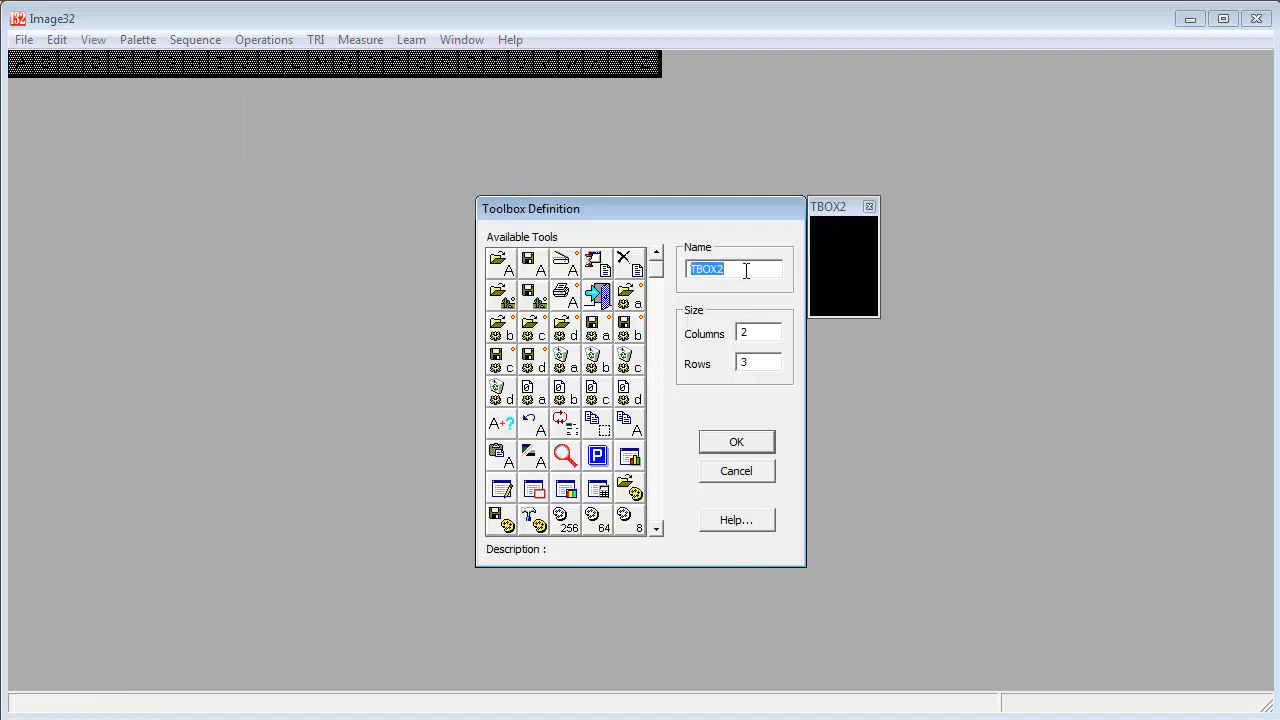
left_click_drag(745, 270, 636, 267)
type("Measure")
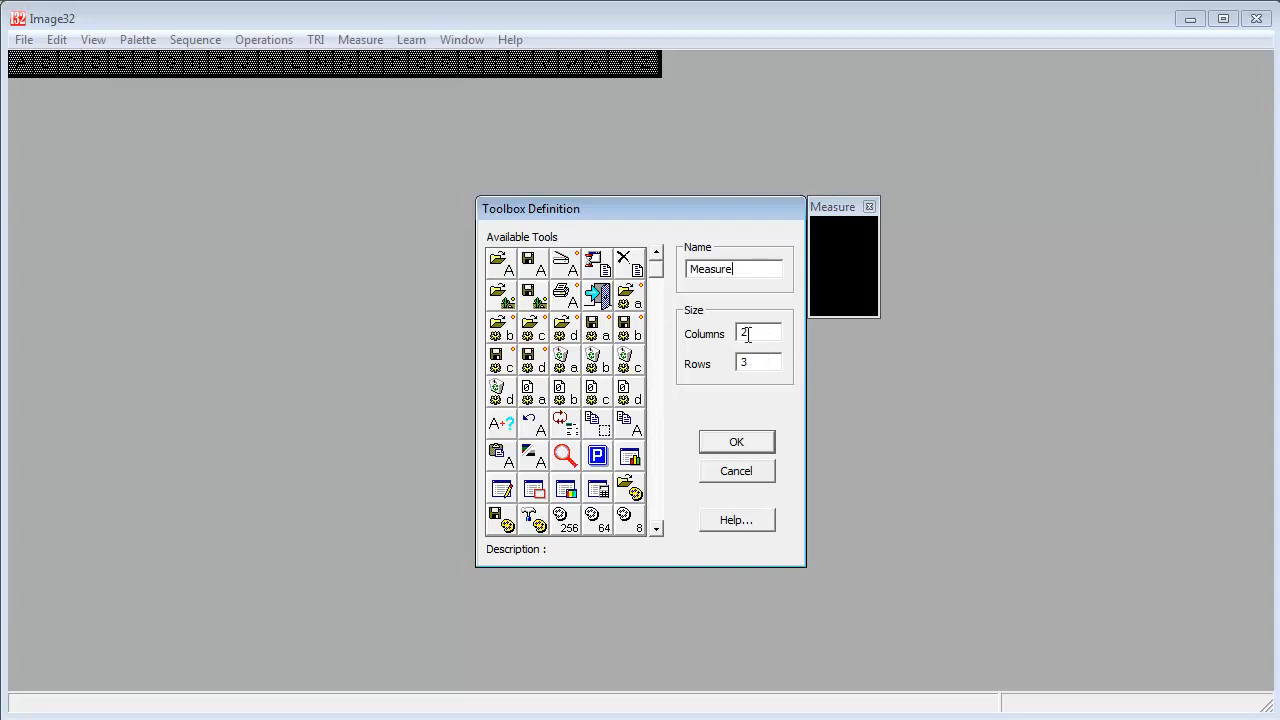
left_click_drag(752, 332, 684, 326)
type("4")
left_click_drag(752, 362, 697, 362)
type("1")
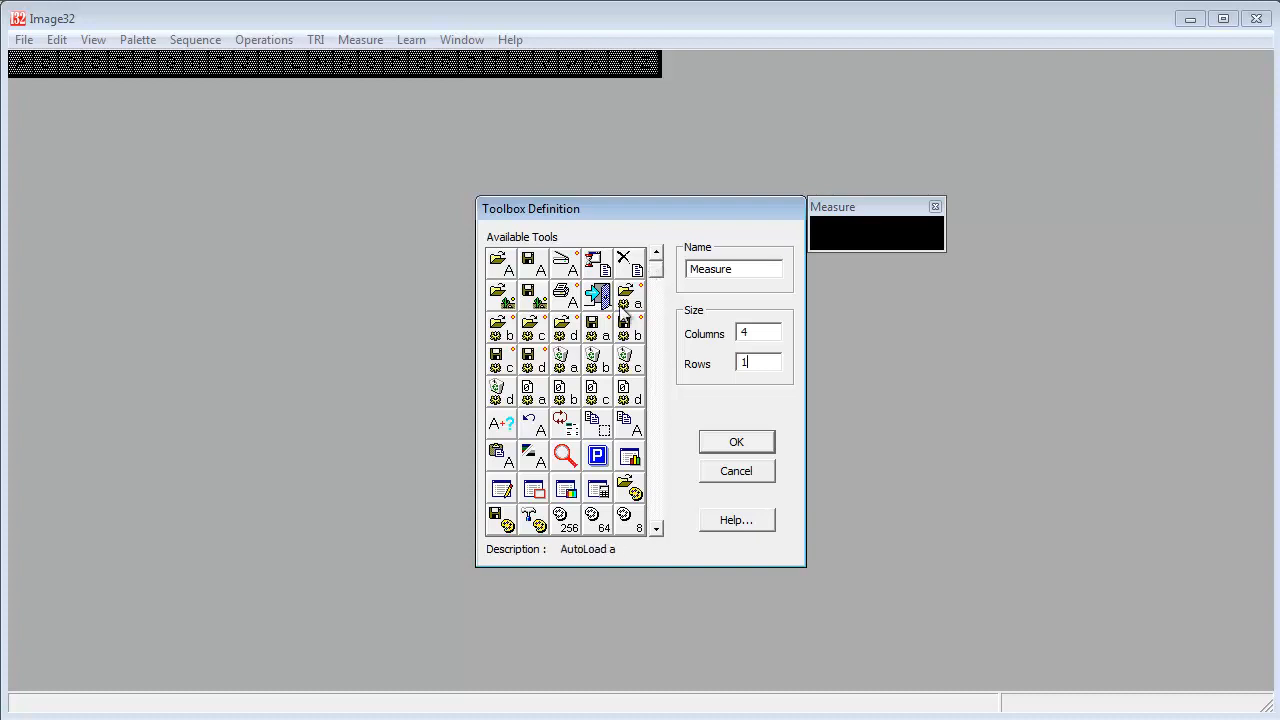
Step: Add the open image A tool and the Line intensity graph tool to the Measure toolbox
double_click(505, 272)
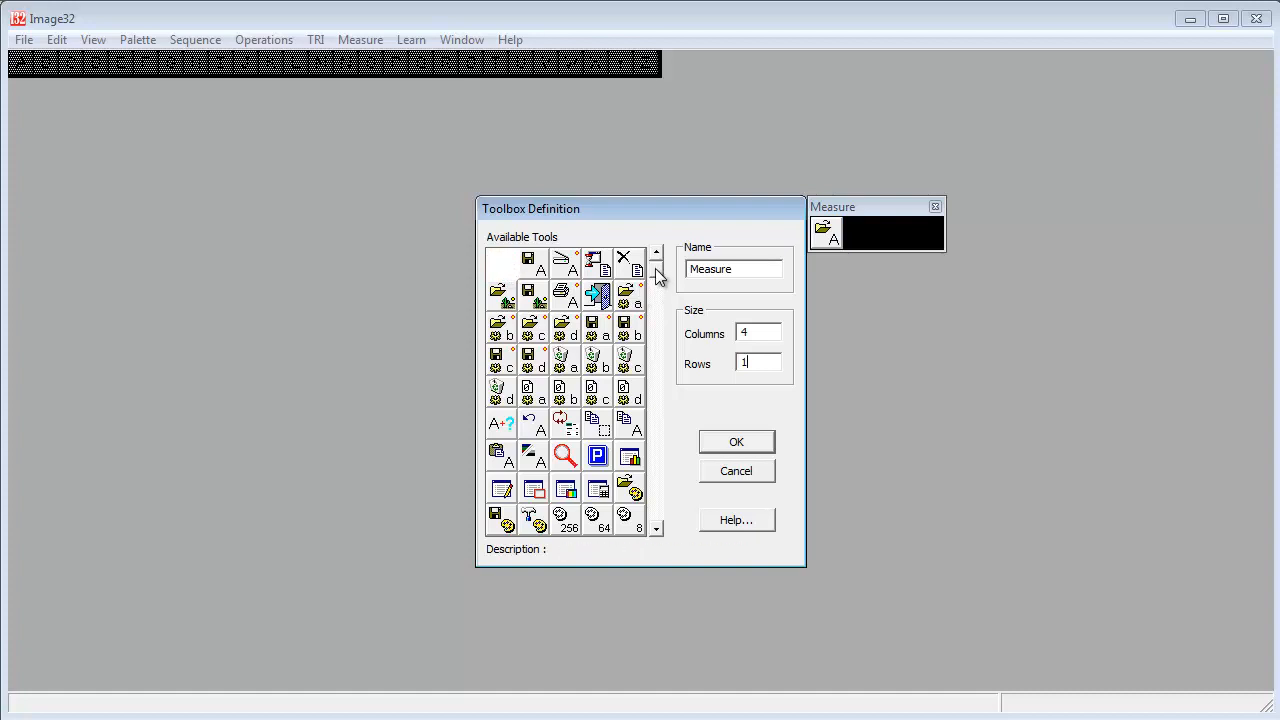
left_click_drag(656, 266, 663, 478)
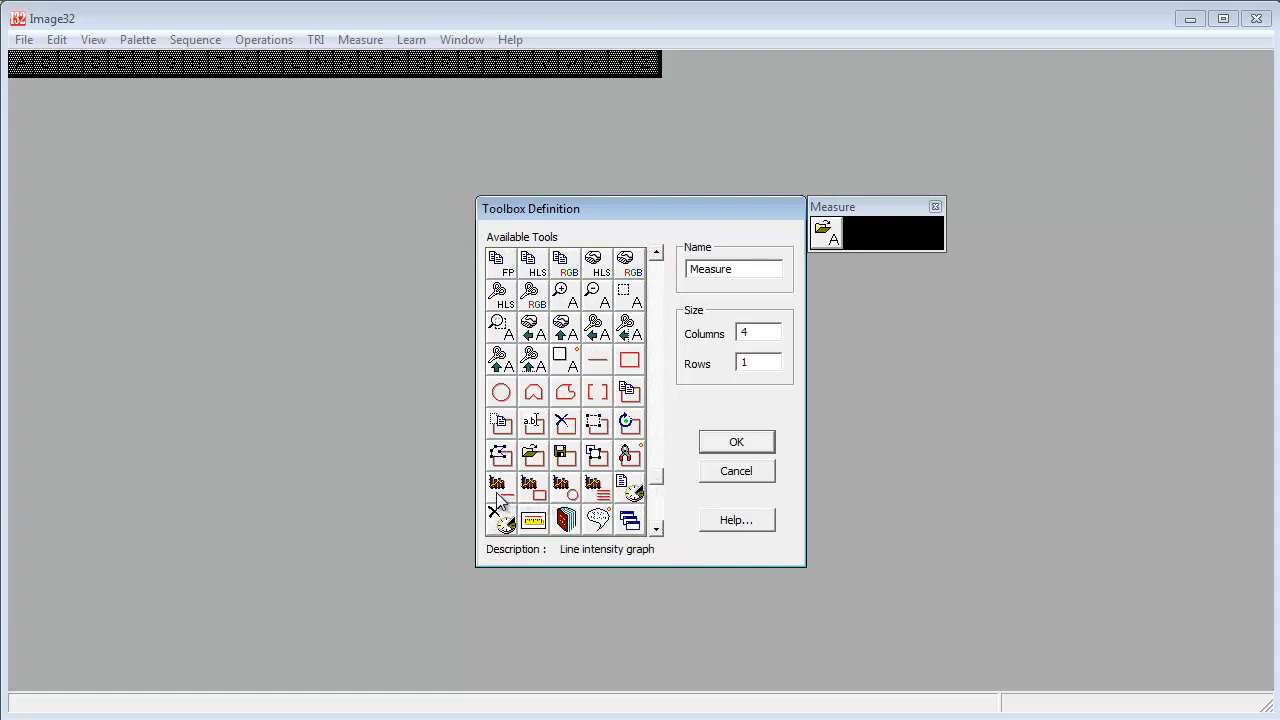
double_click(498, 487)
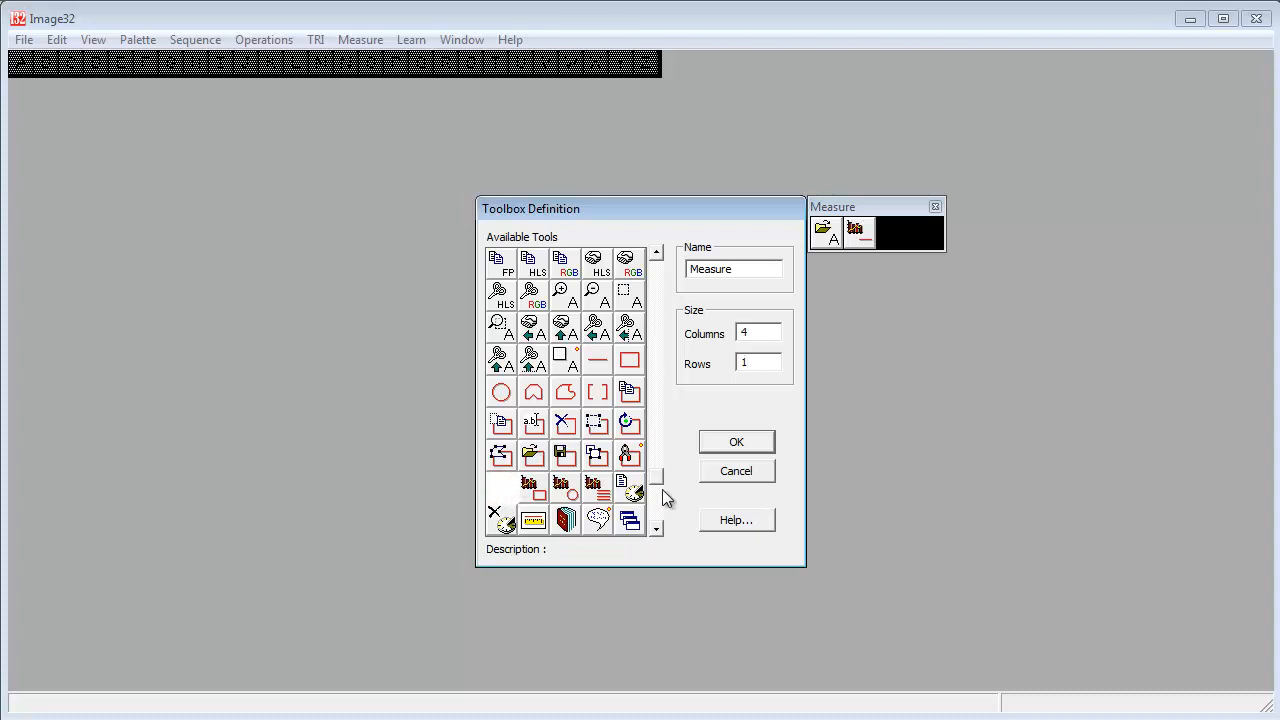
Step: Add the STD palette tool to the Measure toolbox and remove it again
left_click_drag(659, 486, 682, 349)
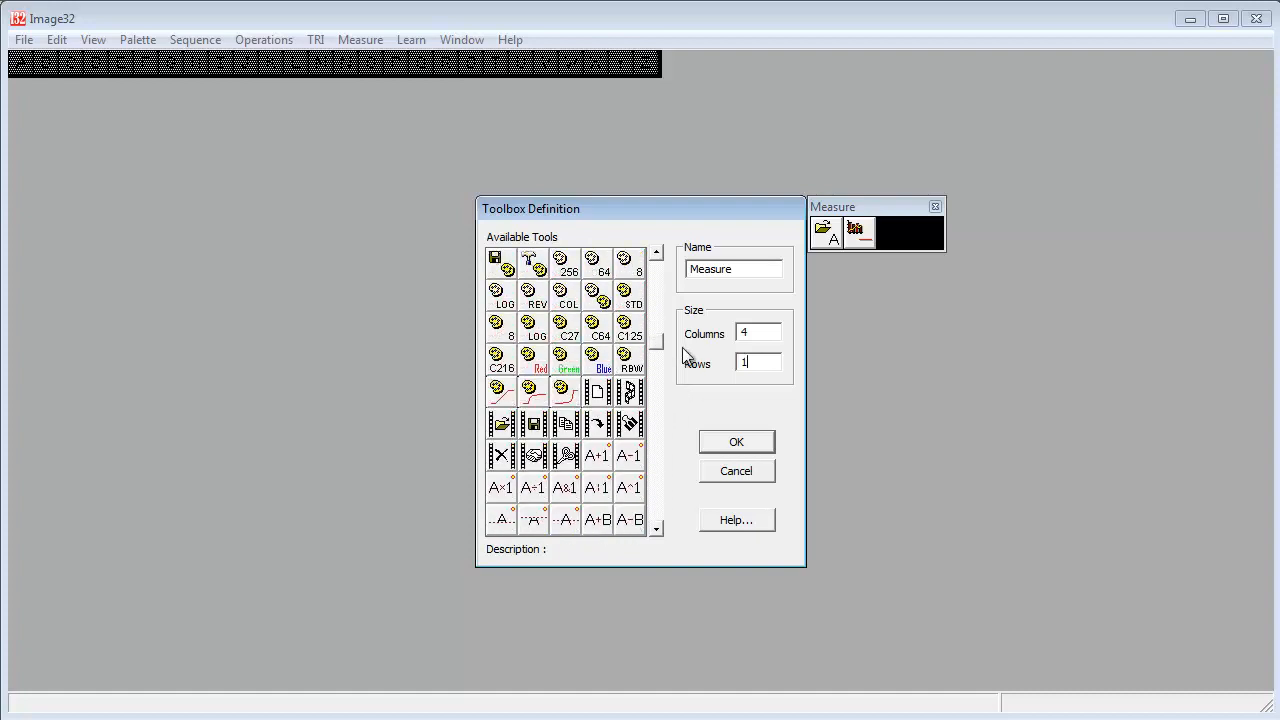
left_click(633, 292)
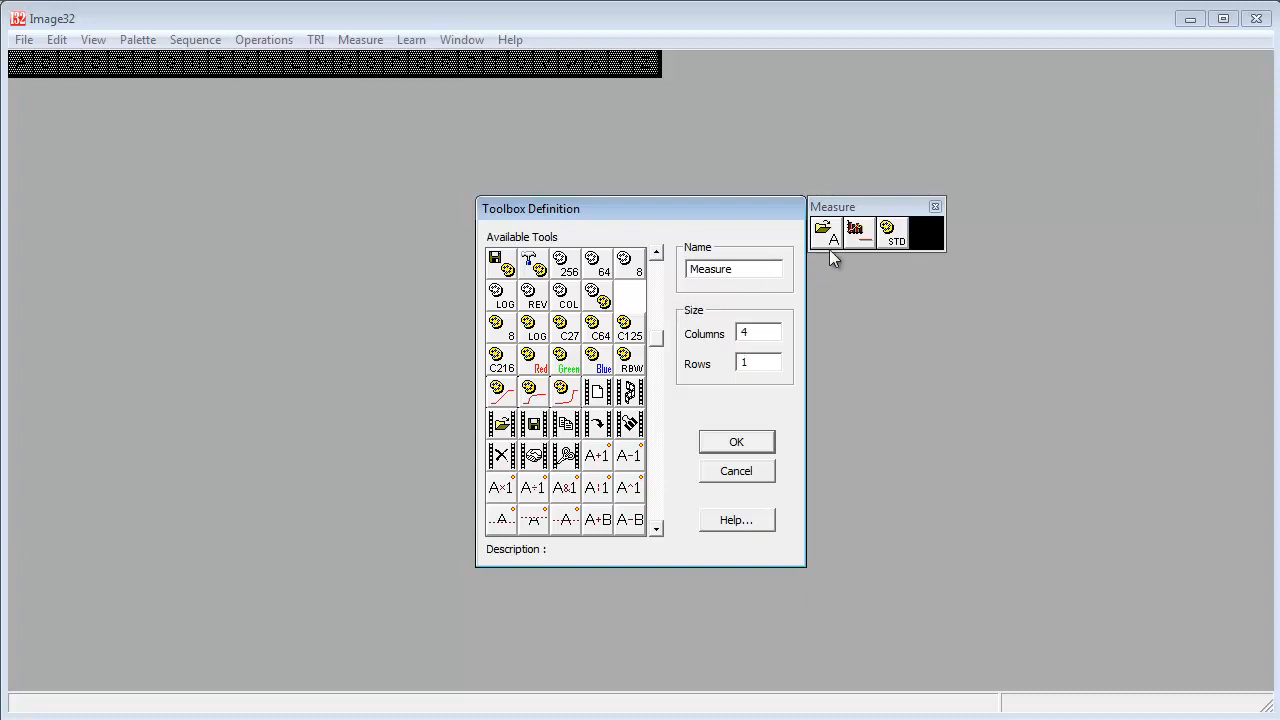
left_click(885, 240)
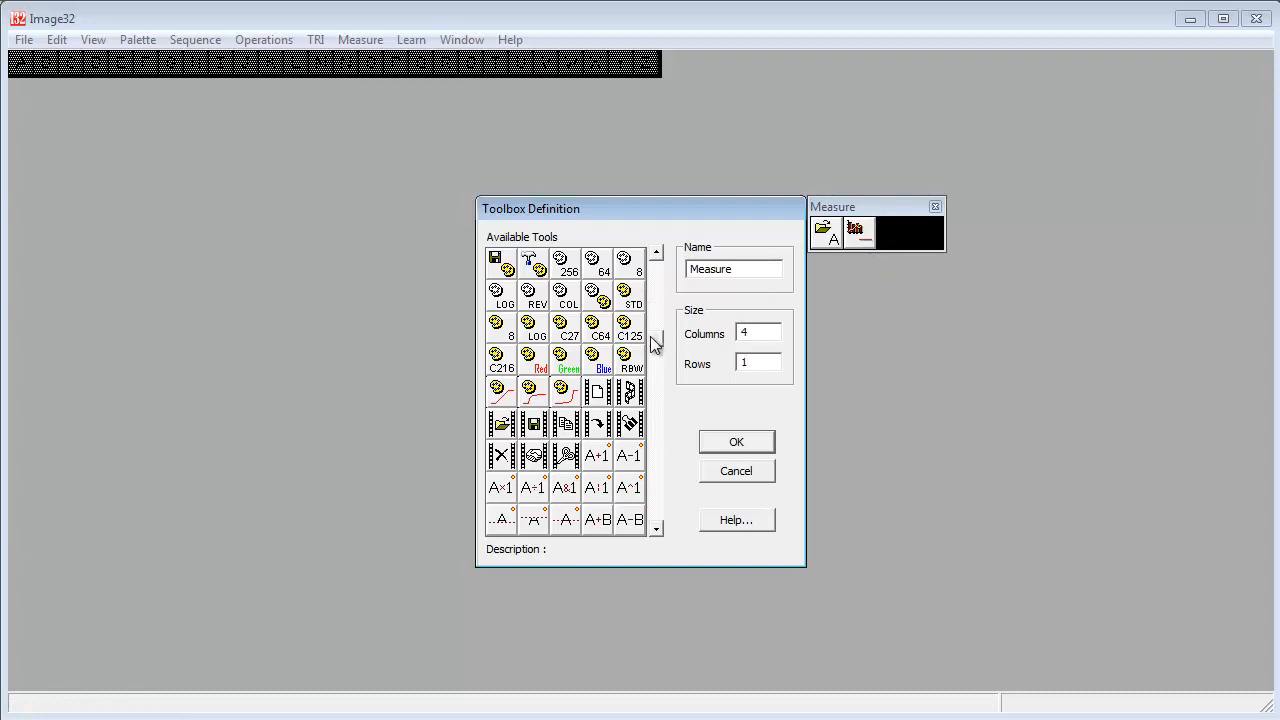
Step: Add the tool that closes C-Vision/Im32 and finish the Measure toolbox with 3 columns
left_click_drag(652, 338, 674, 276)
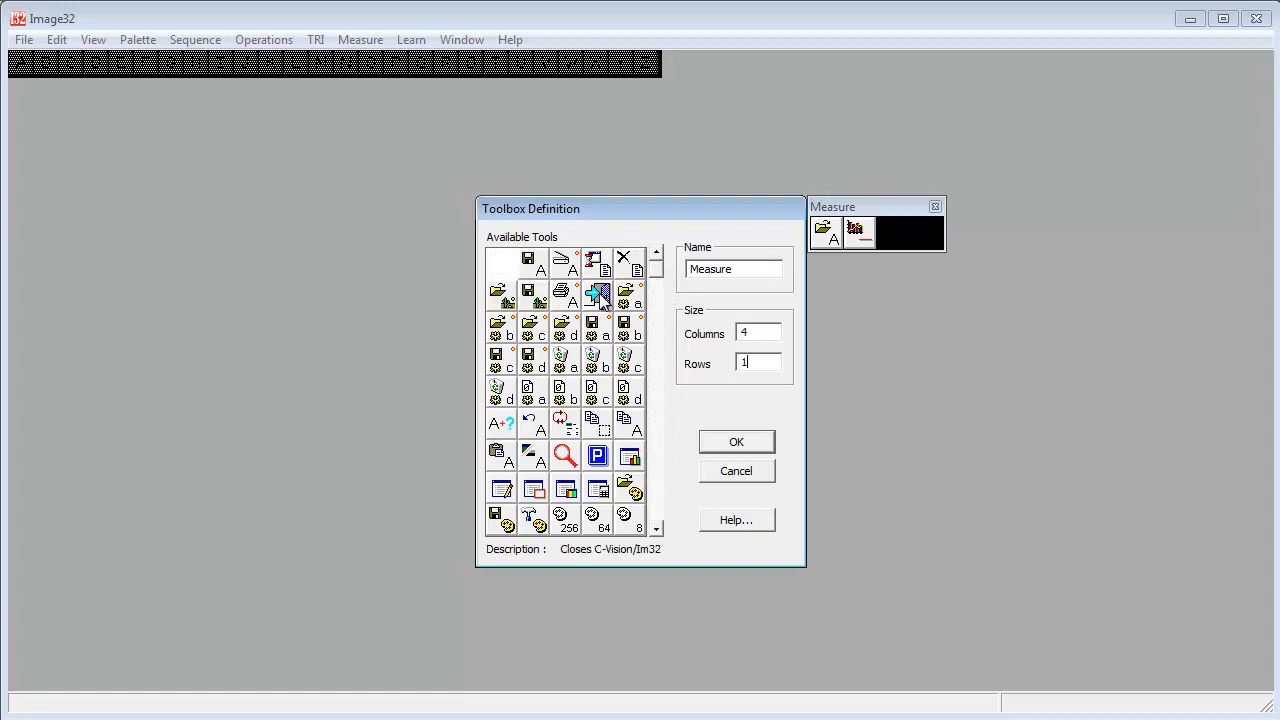
double_click(601, 290)
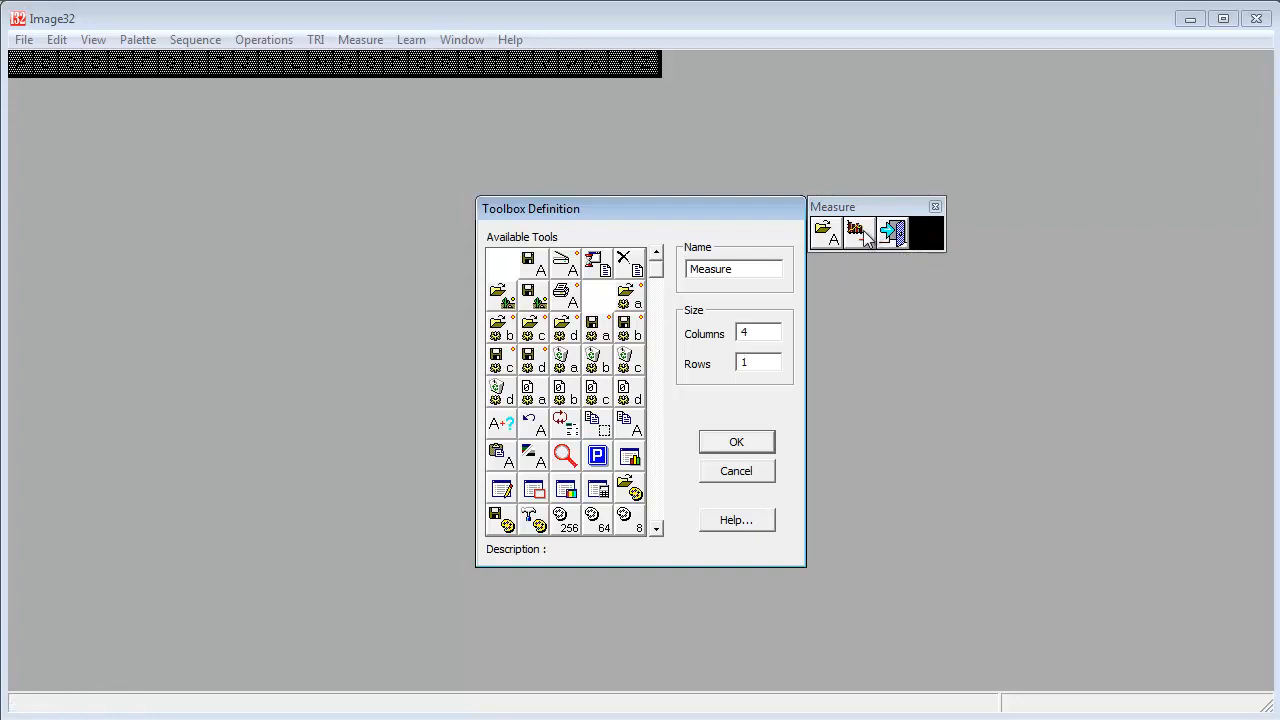
double_click(754, 332)
type("3")
left_click(748, 443)
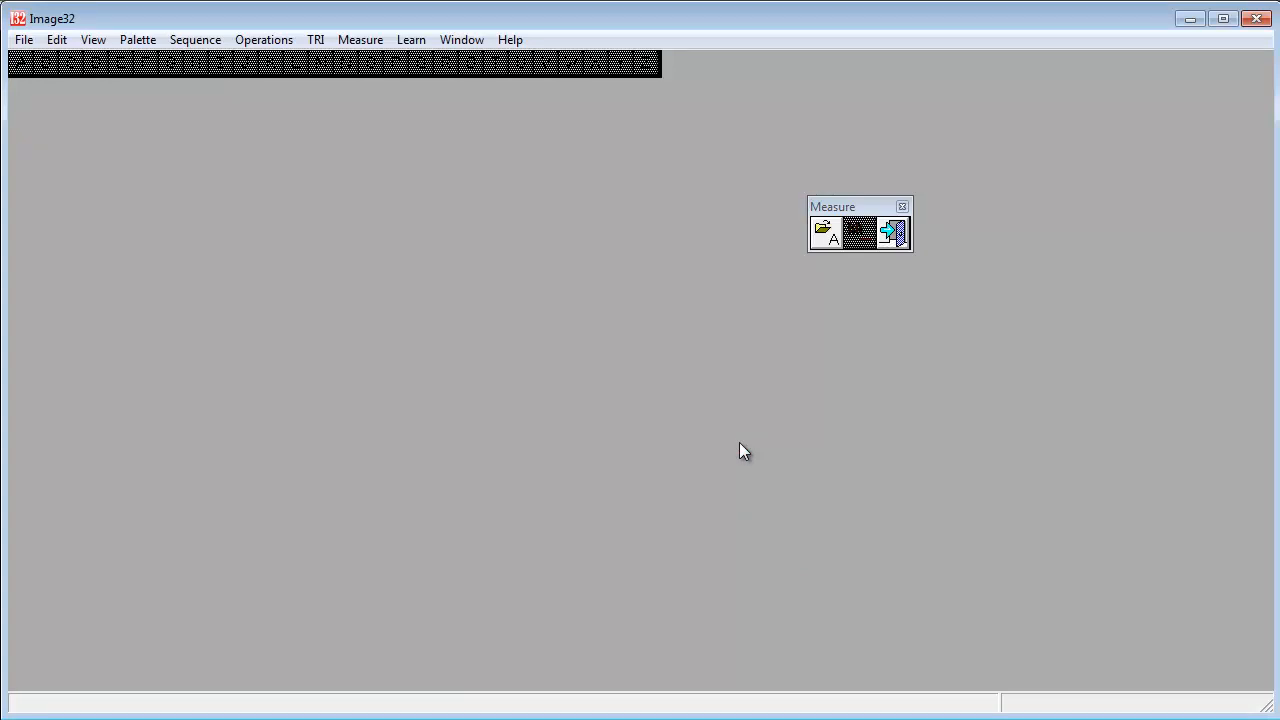
Step: Move the Measure toolbox to the upper-right corner of the workspace and close it
left_click_drag(872, 207, 1226, 64)
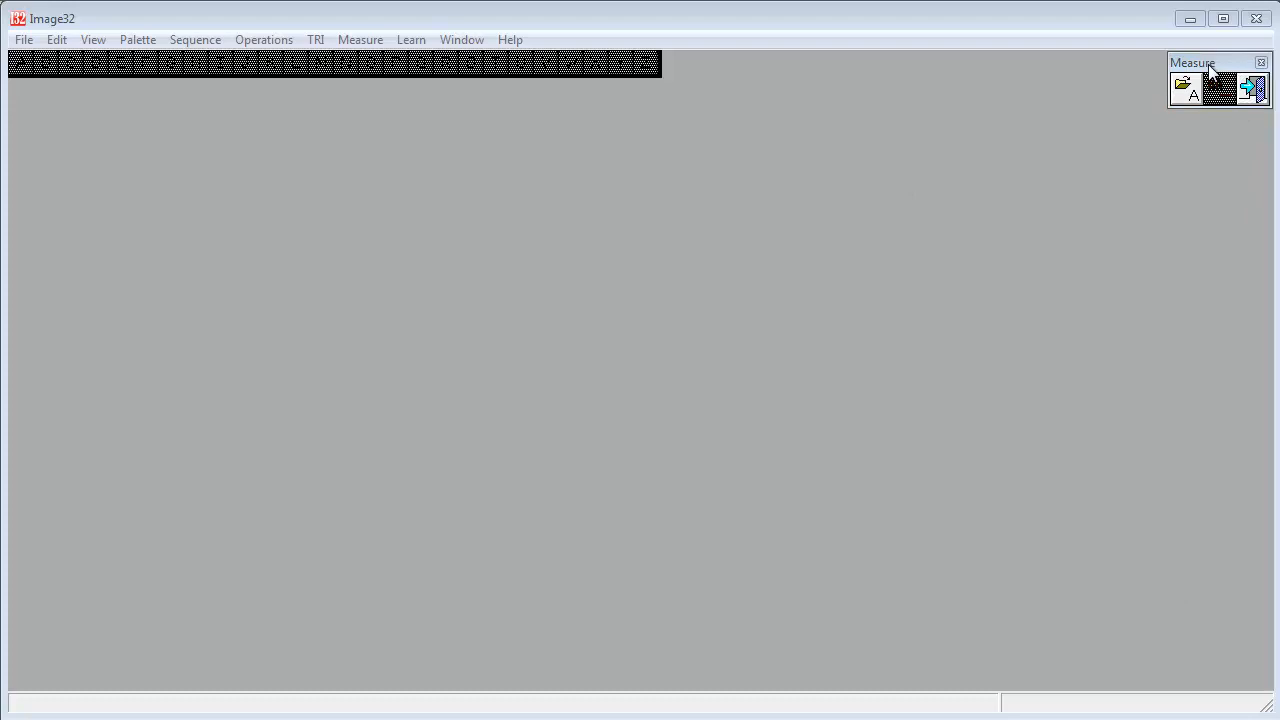
left_click(1262, 64)
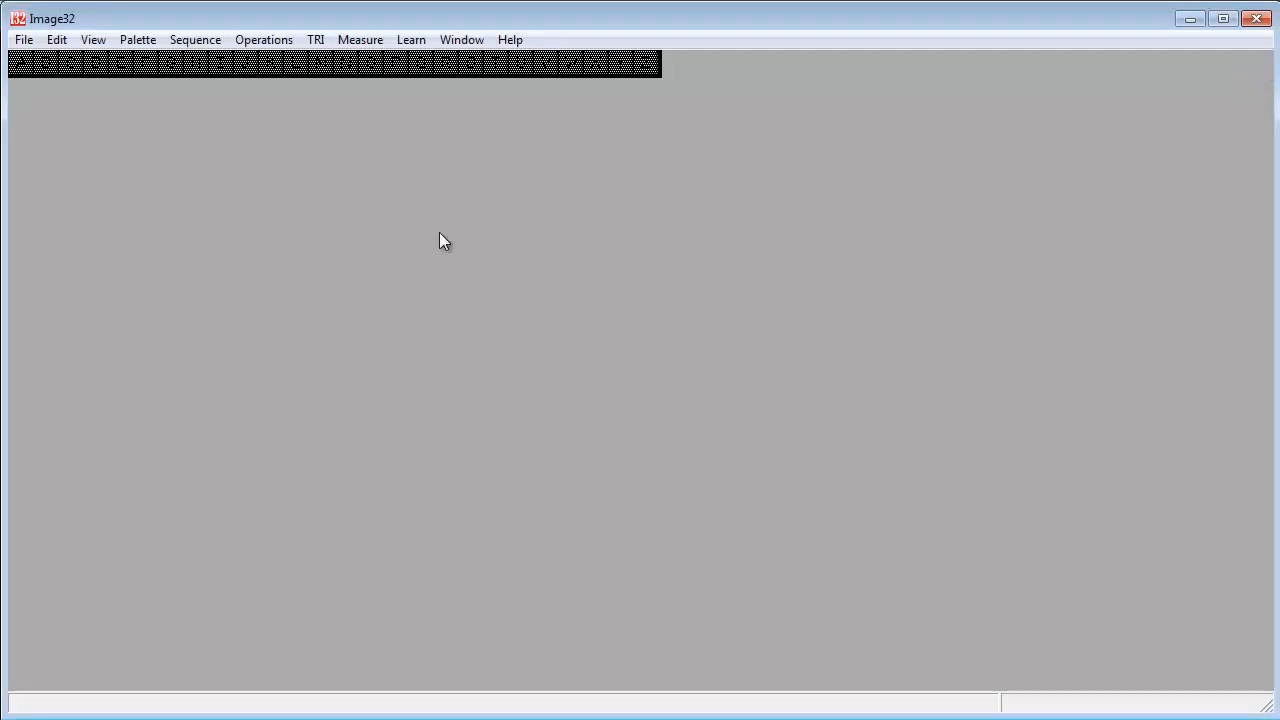
Step: Load the saved toolbox Measure.TBX and place it near the upper-right corner of the workspace
left_click(96, 43)
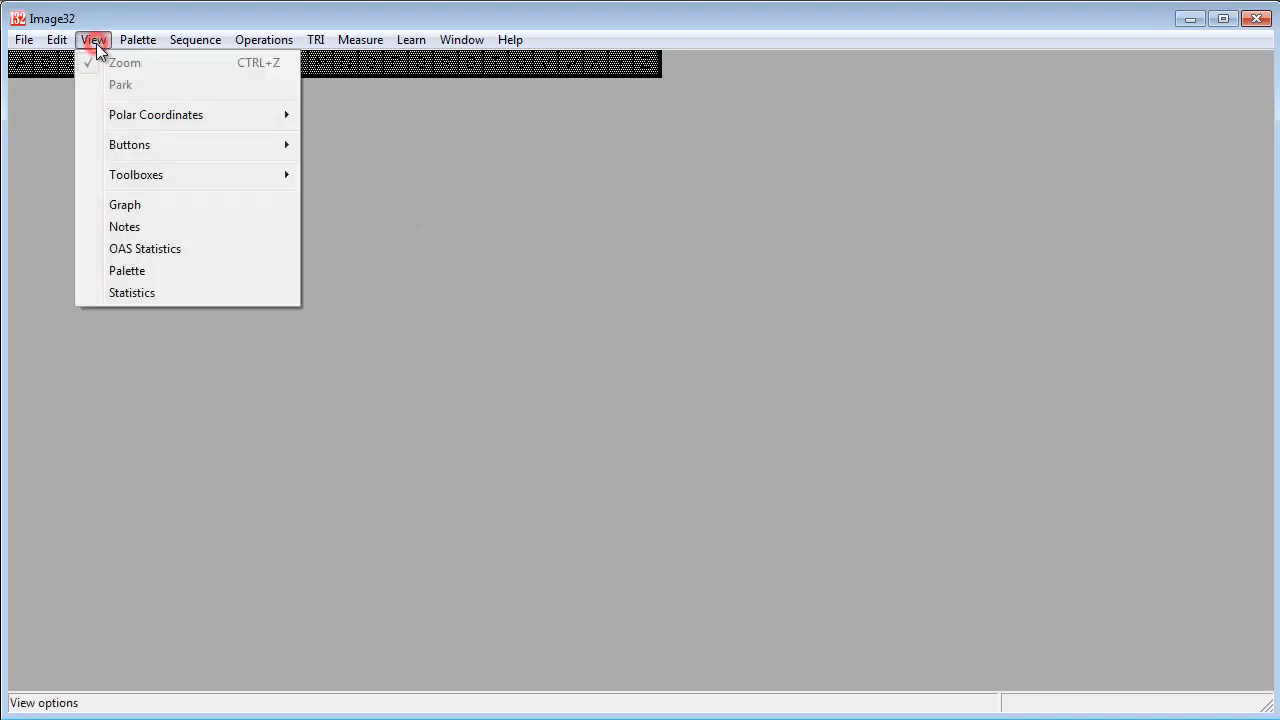
left_click(150, 178)
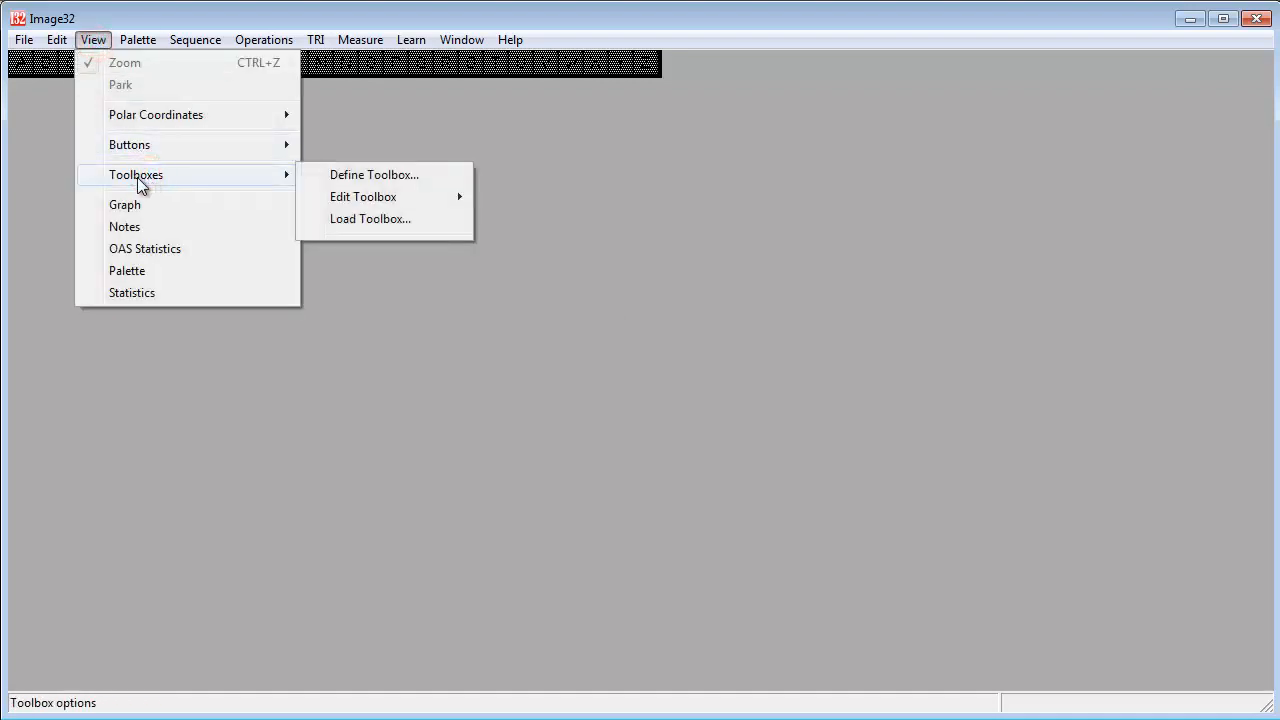
left_click(383, 219)
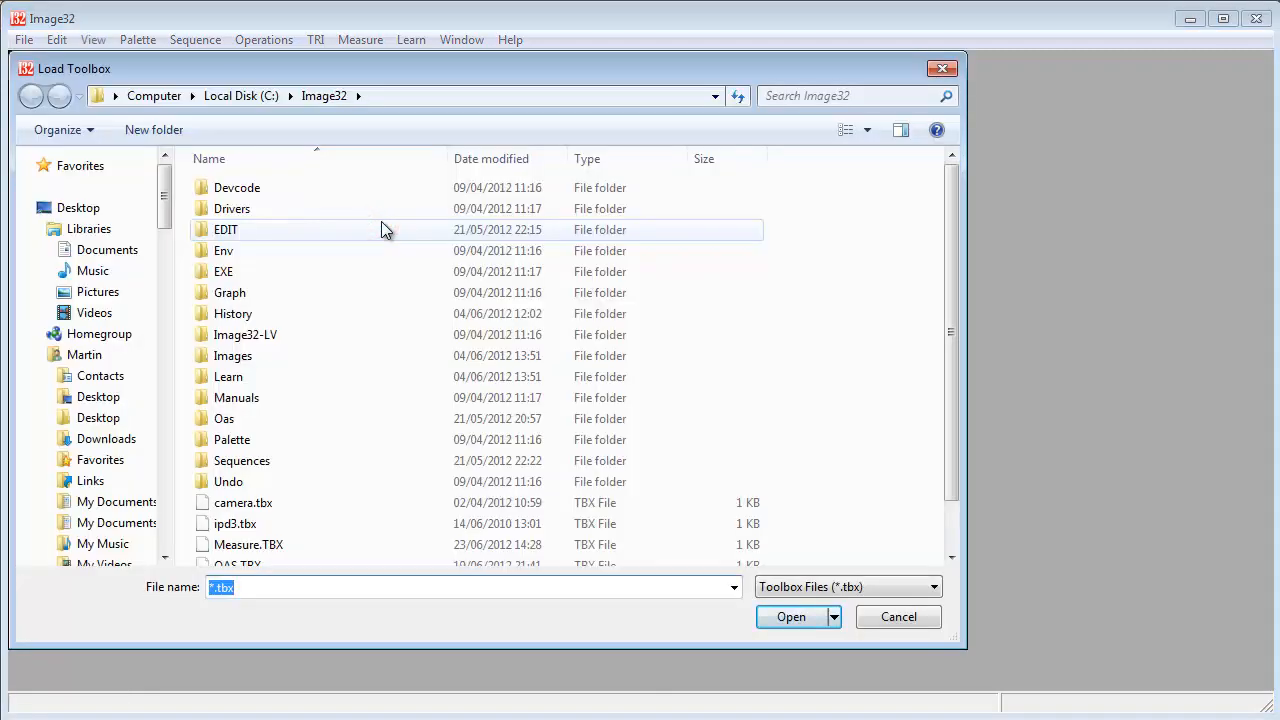
left_click(246, 550)
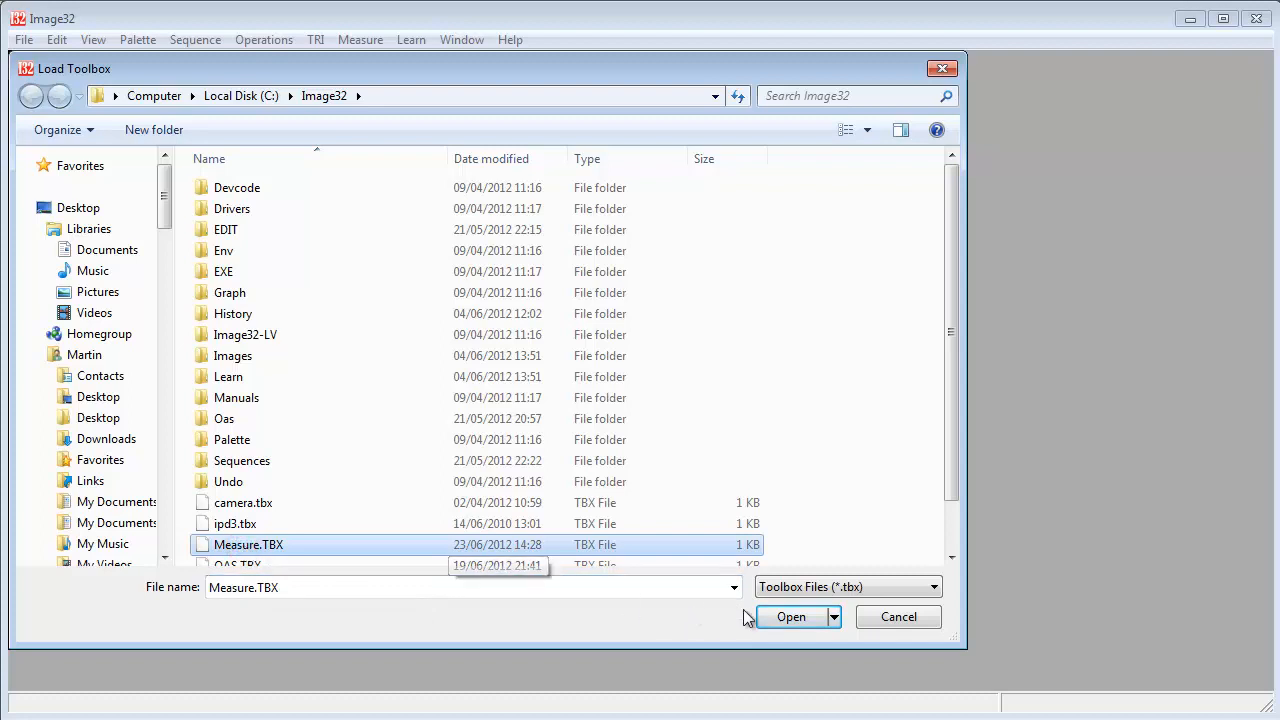
left_click(794, 615)
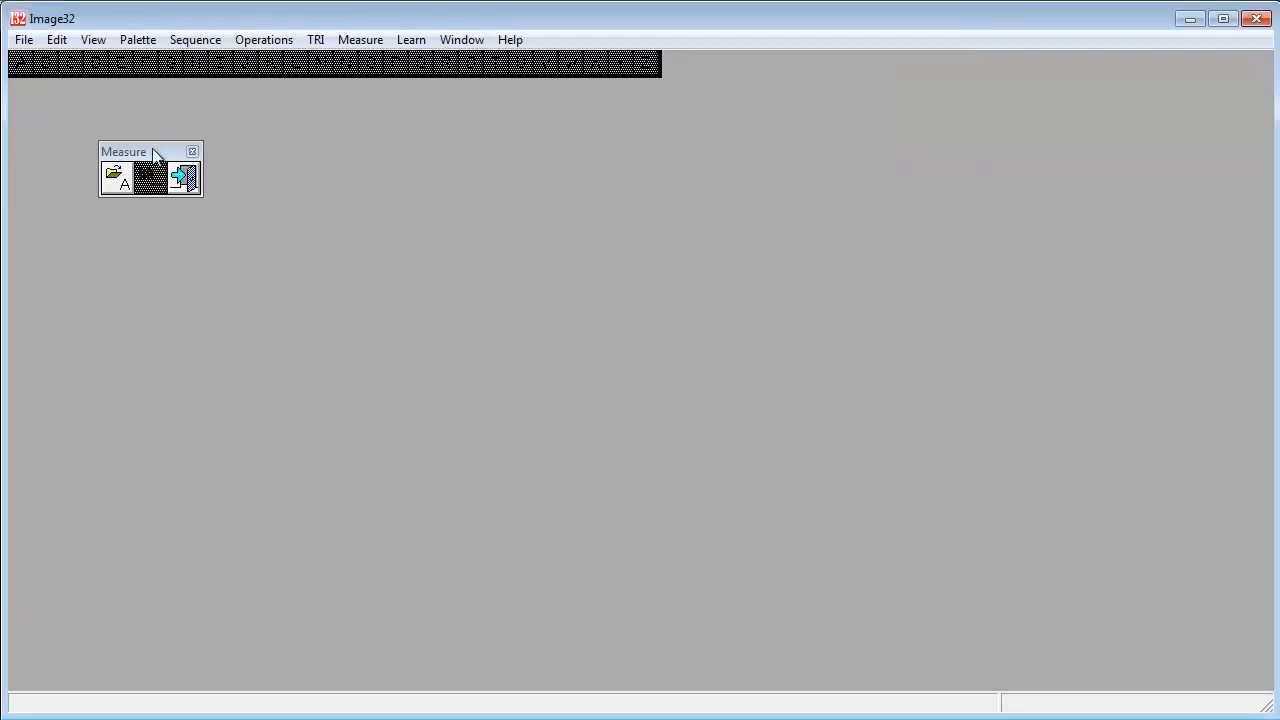
left_click_drag(155, 155, 1185, 73)
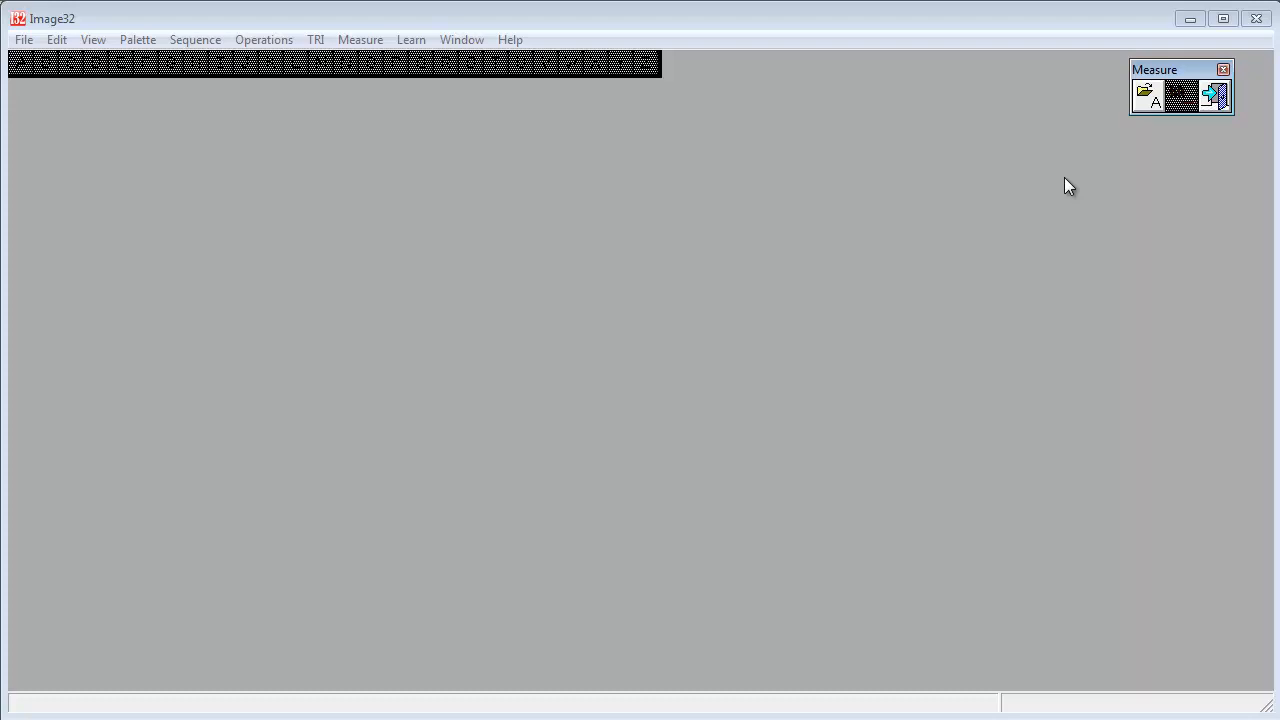
Step: Load the toolbox OAS.TBX and place it directly below the Measure toolbox
left_click(101, 43)
mouse_move(184, 181)
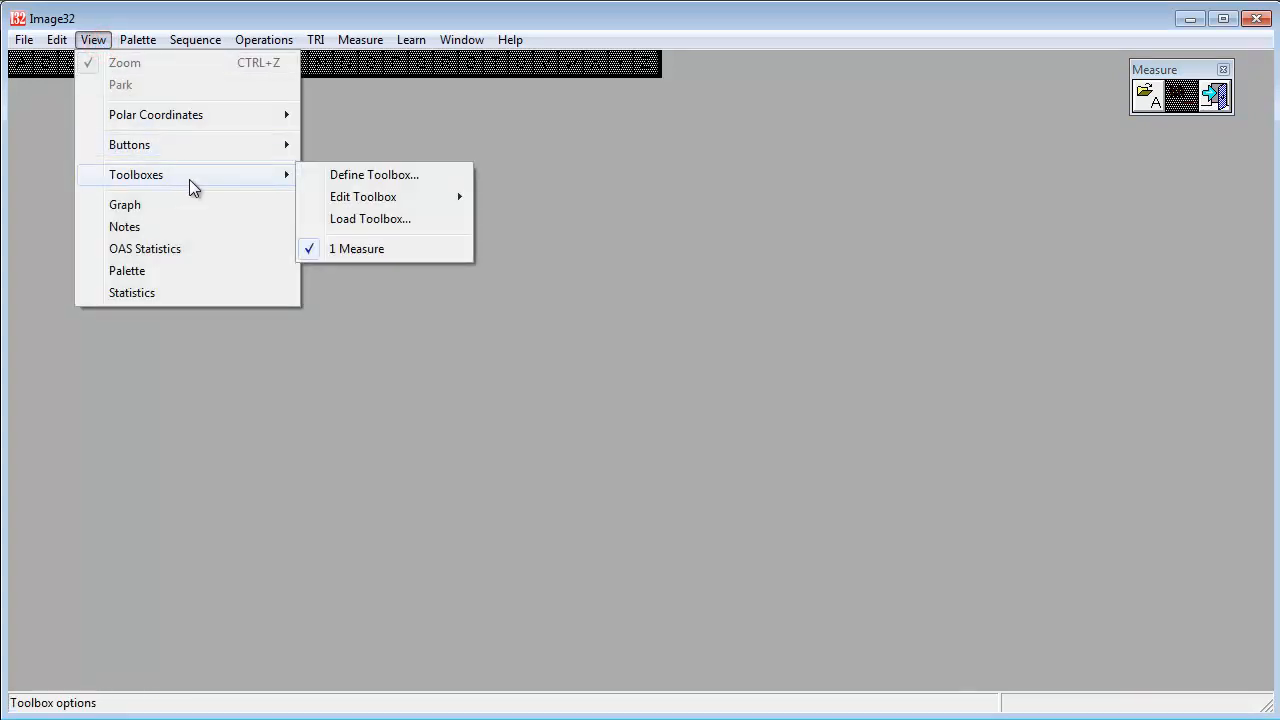
left_click(189, 179)
left_click(410, 218)
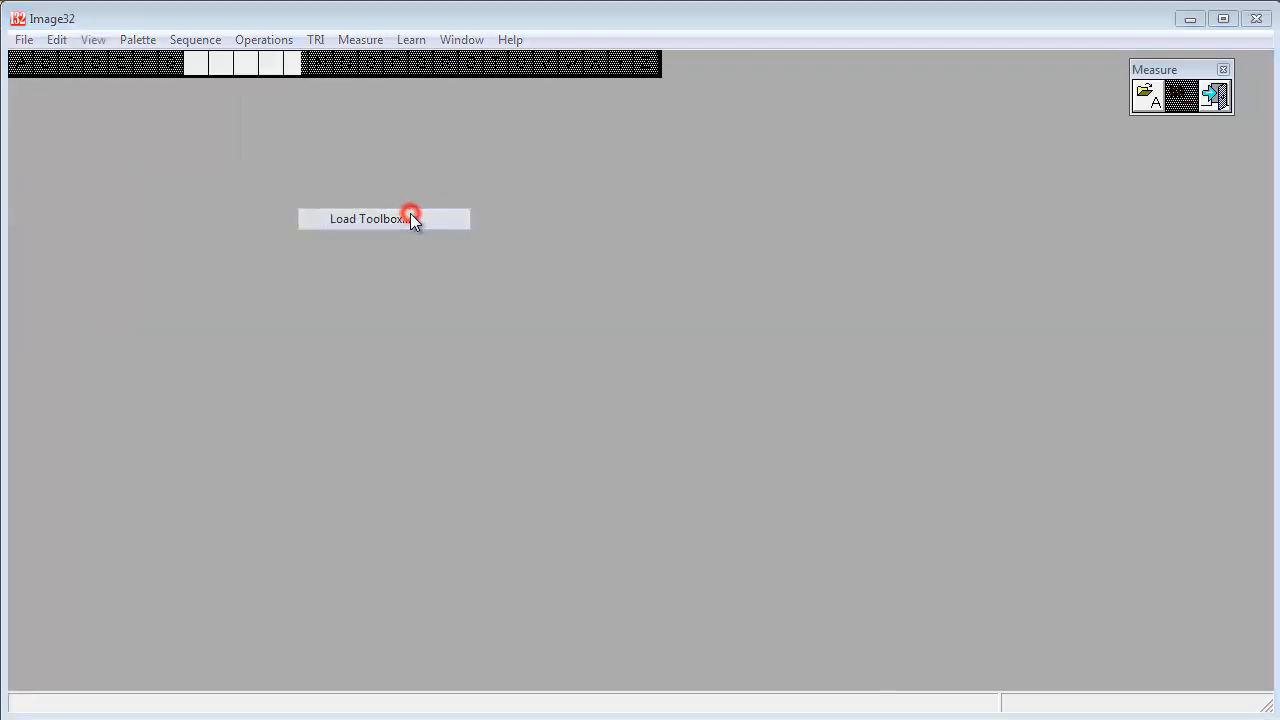
left_click_drag(950, 366, 951, 428)
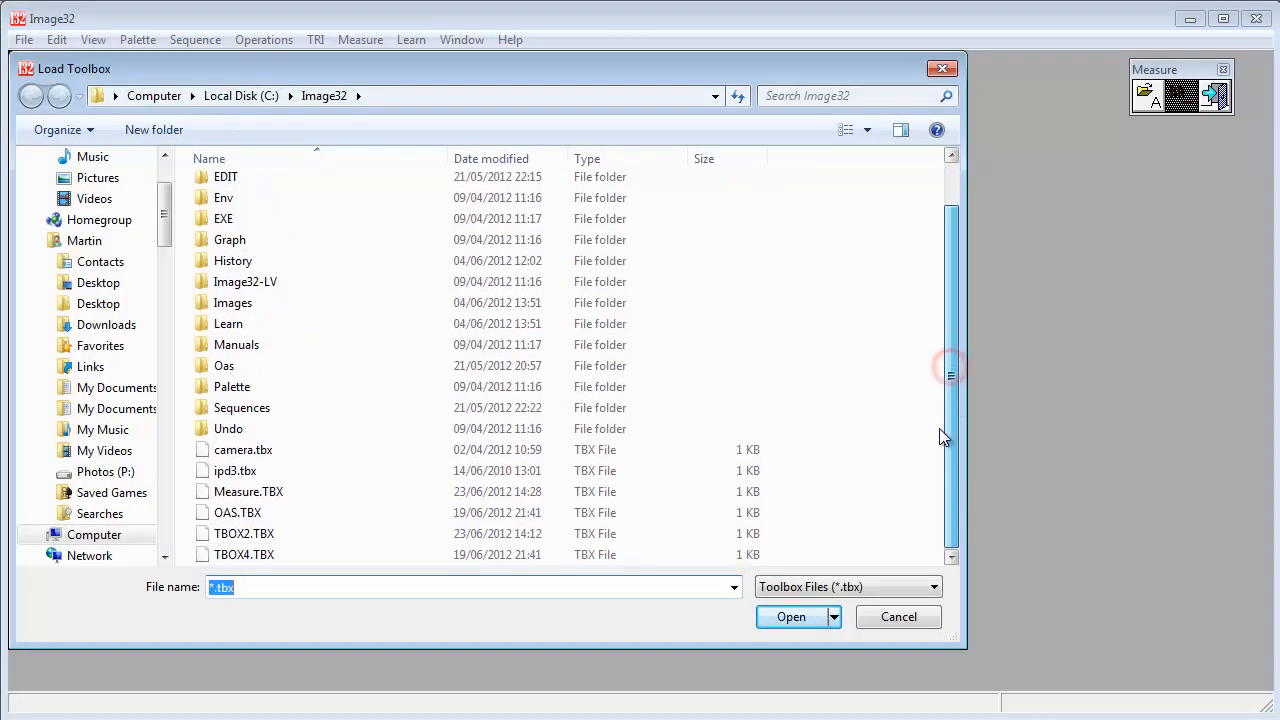
left_click(314, 511)
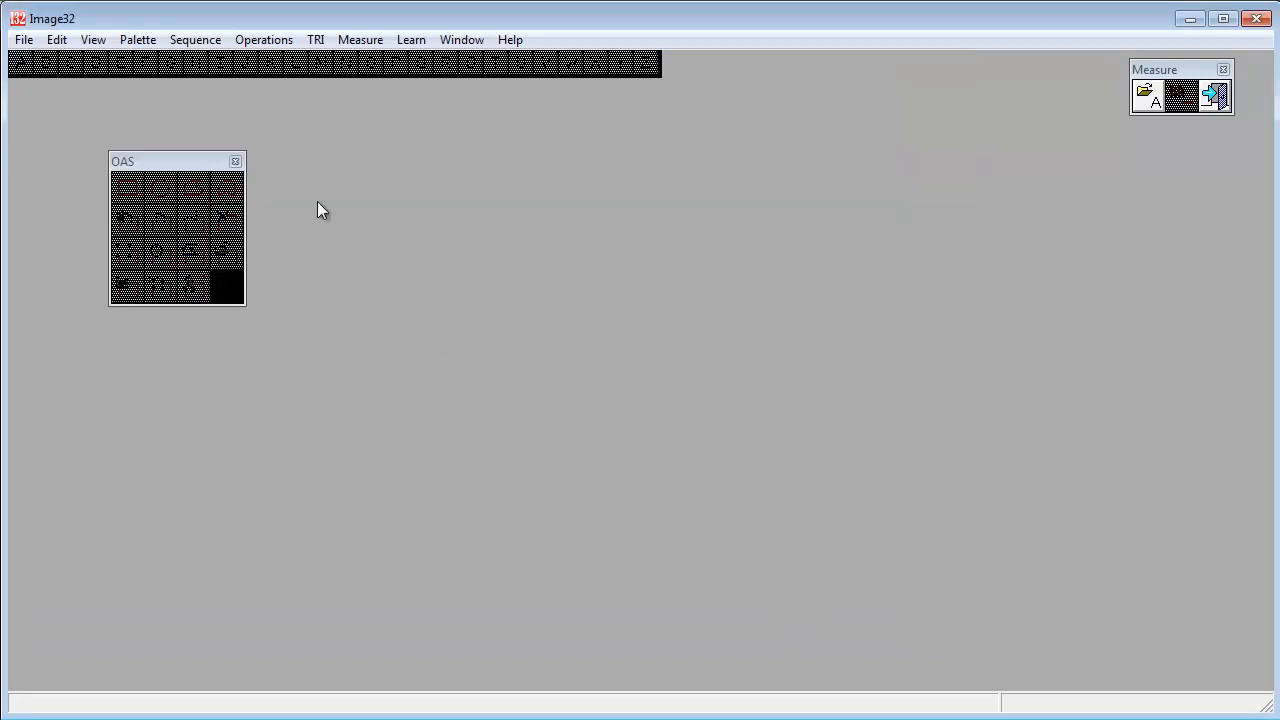
left_click_drag(198, 166, 1210, 146)
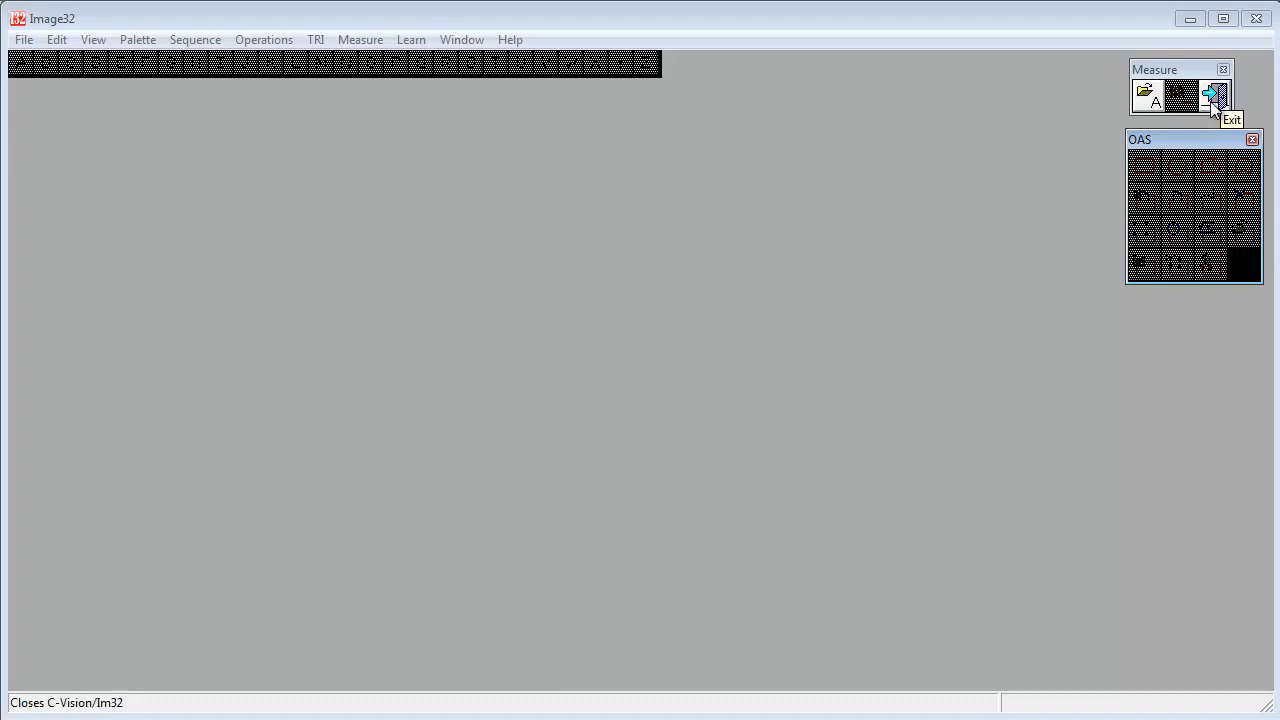
Step: Open the blob image from the Demo folder into image A using the Measure toolbox
left_click(1149, 100)
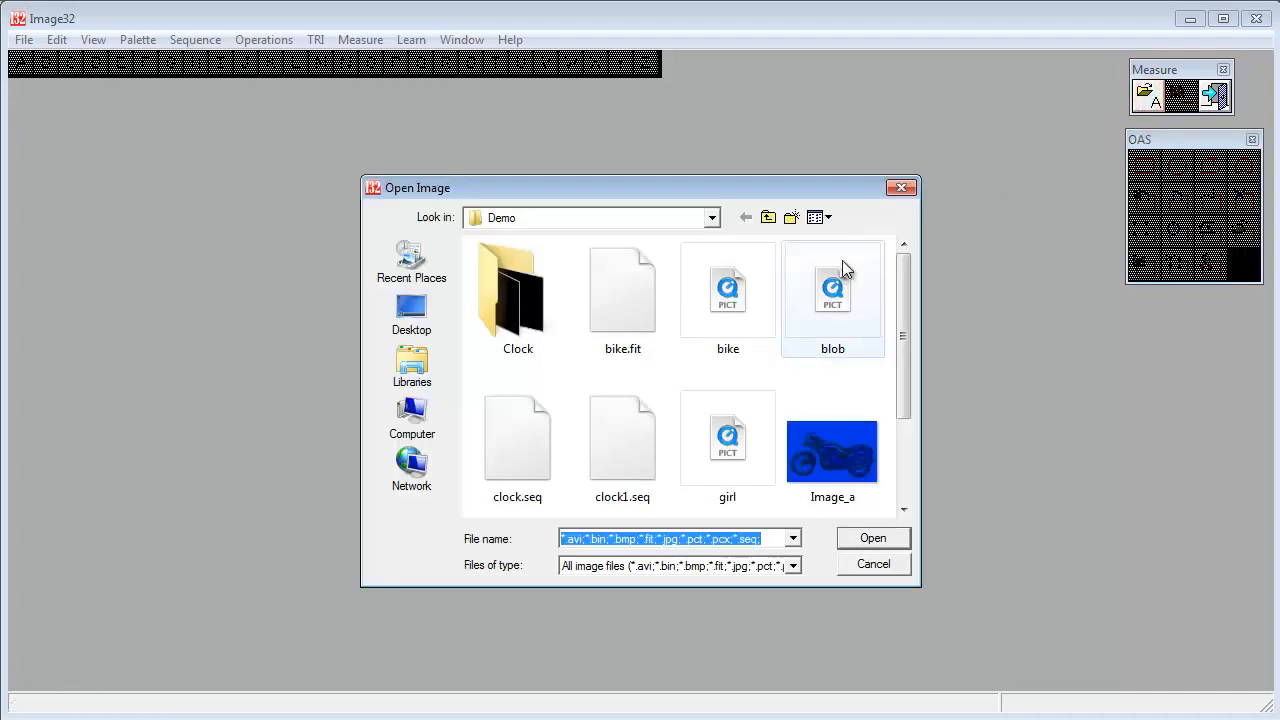
left_click(828, 285)
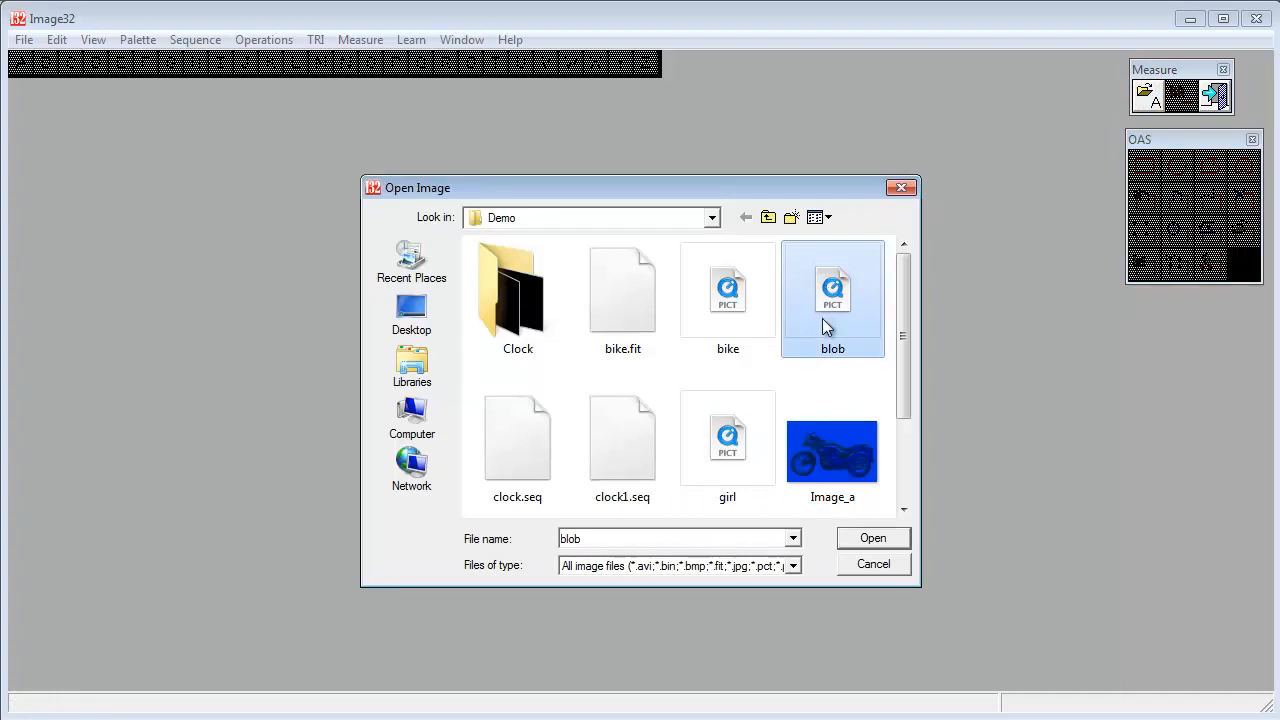
left_click(873, 540)
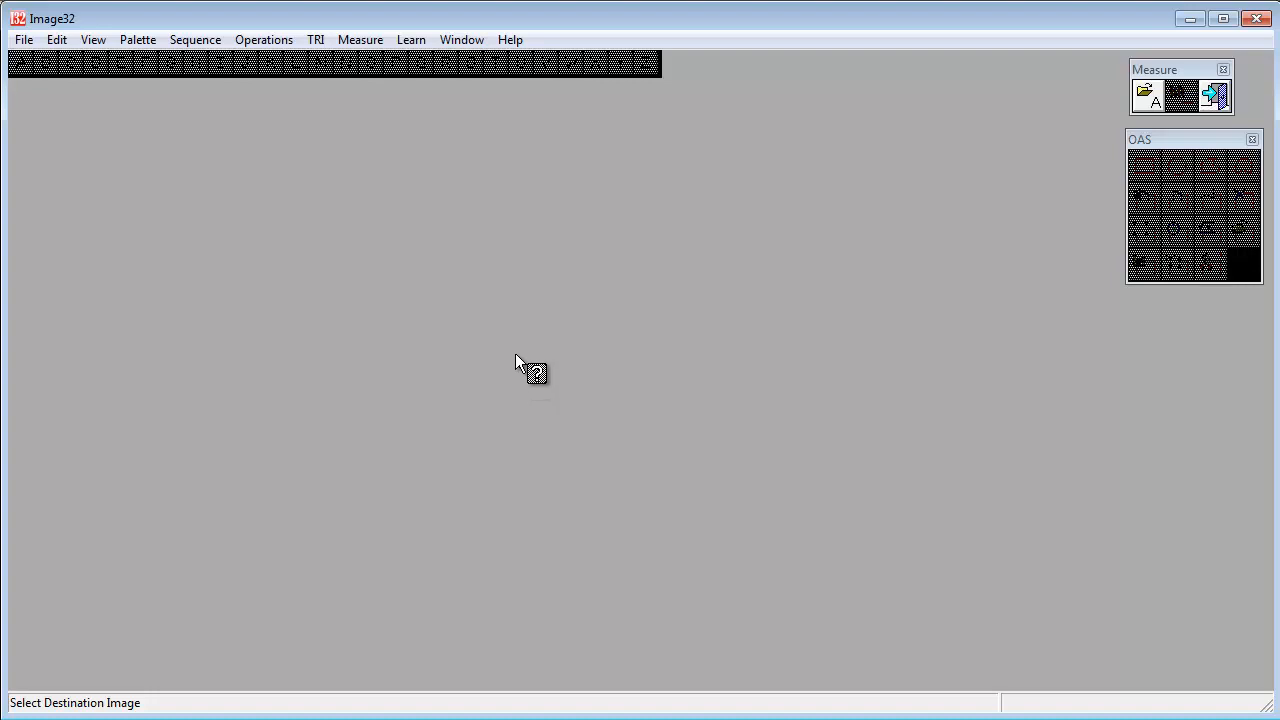
left_click(20, 66)
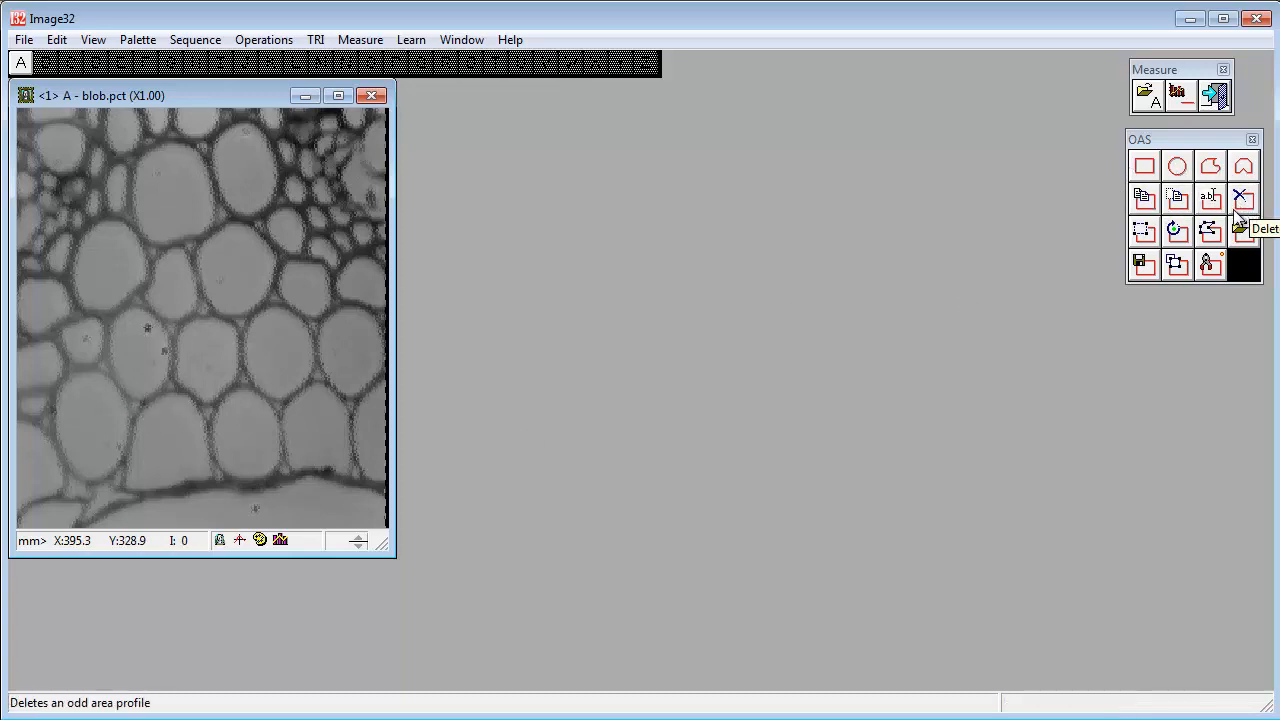
Step: Draw a circular odd area profile around the large cell near the left edge of blob.pct, leaving its name blank
left_click(1177, 169)
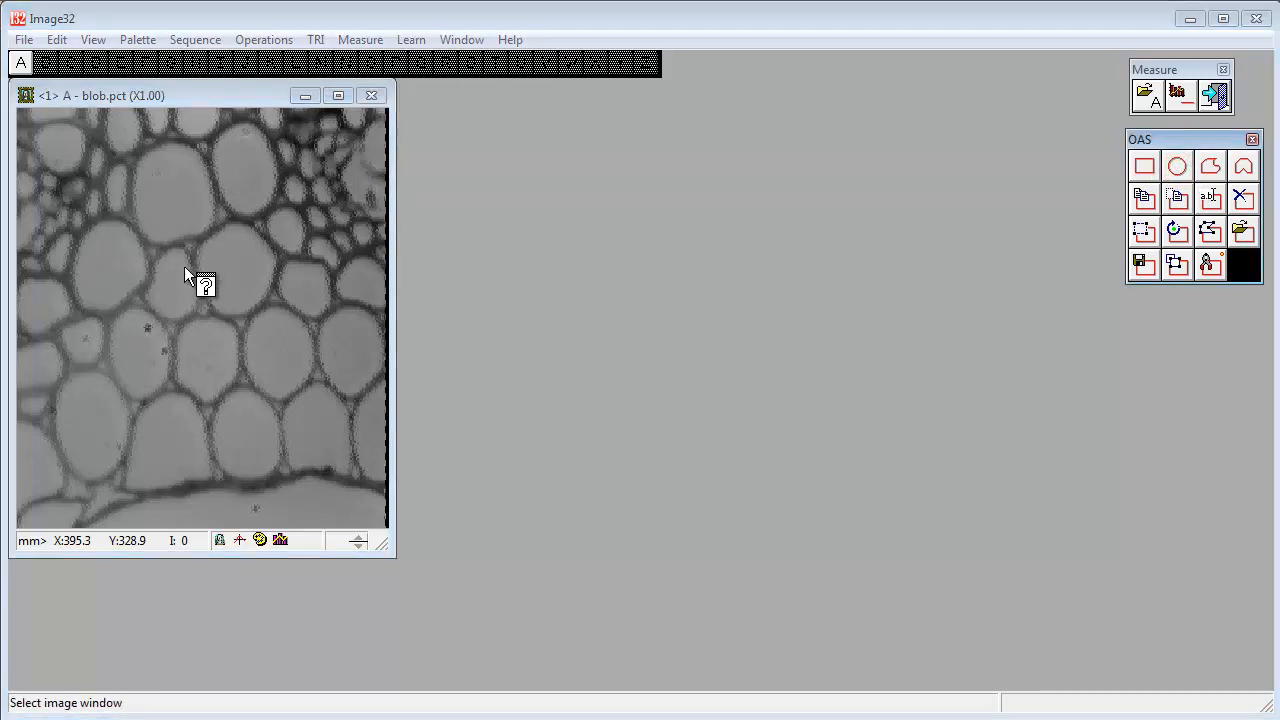
left_click(129, 250)
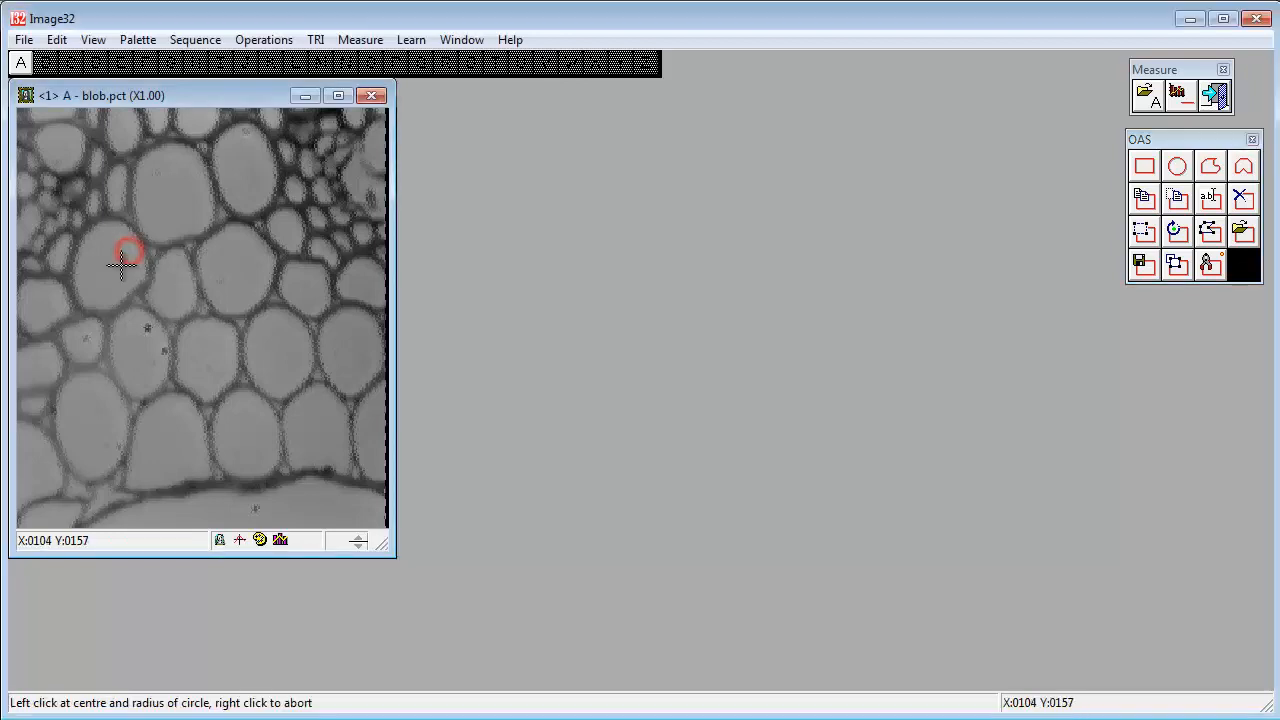
left_click(98, 264)
left_click(143, 288)
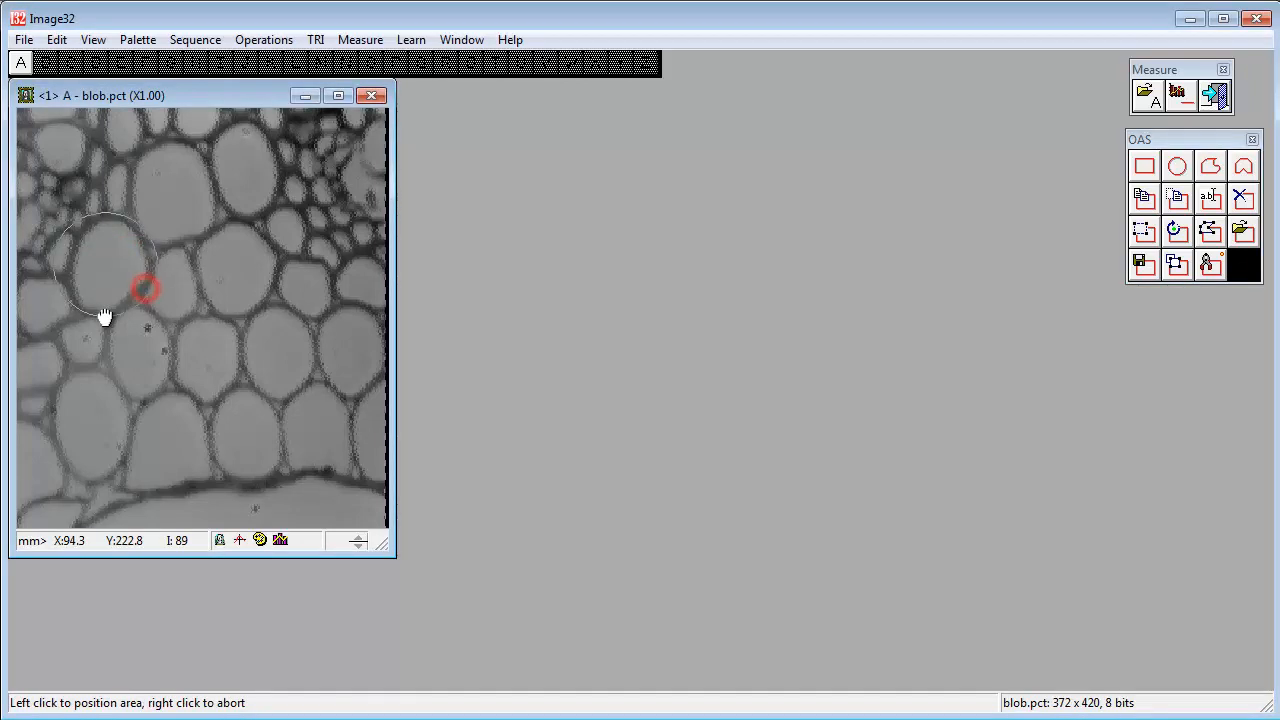
left_click(106, 316)
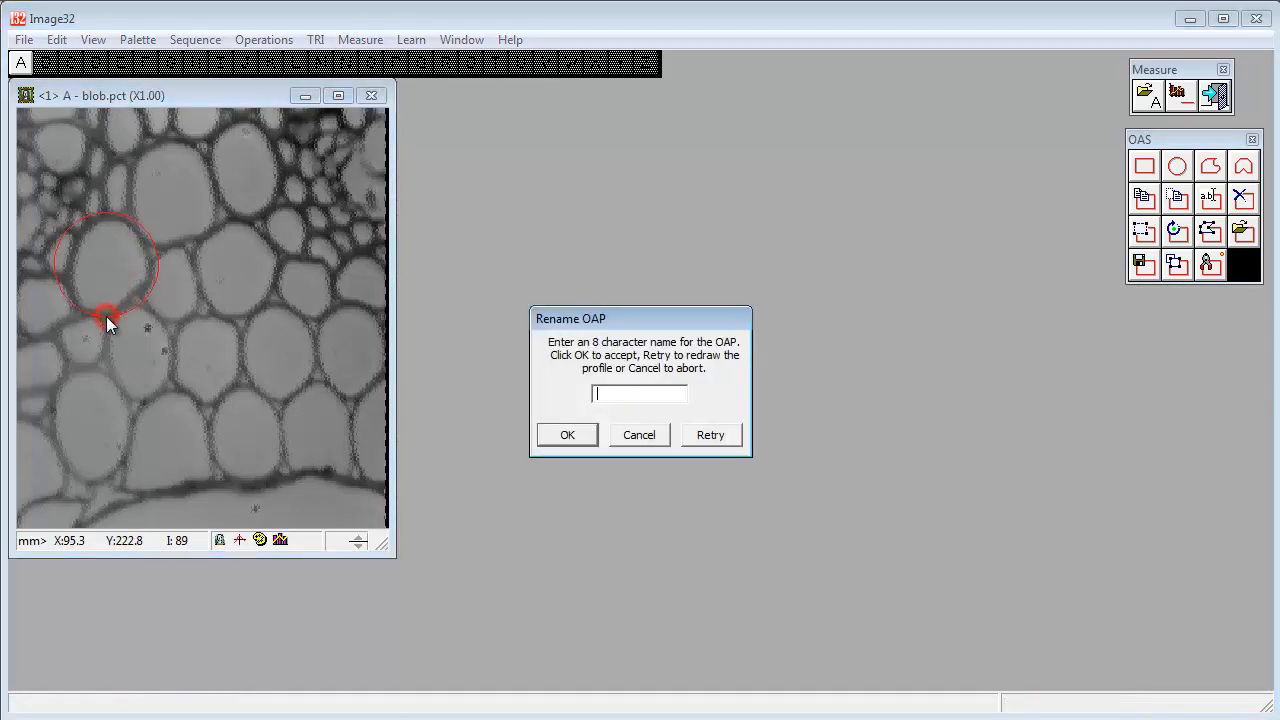
left_click(571, 442)
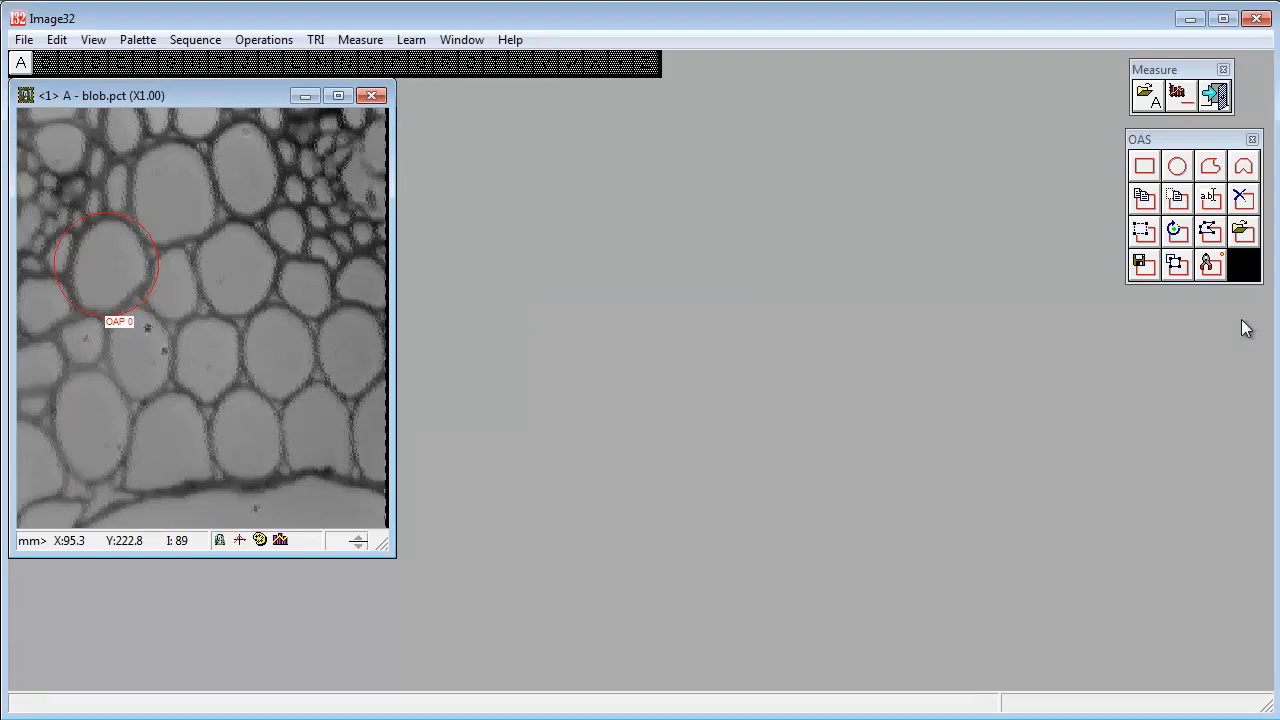
left_click(1209, 263)
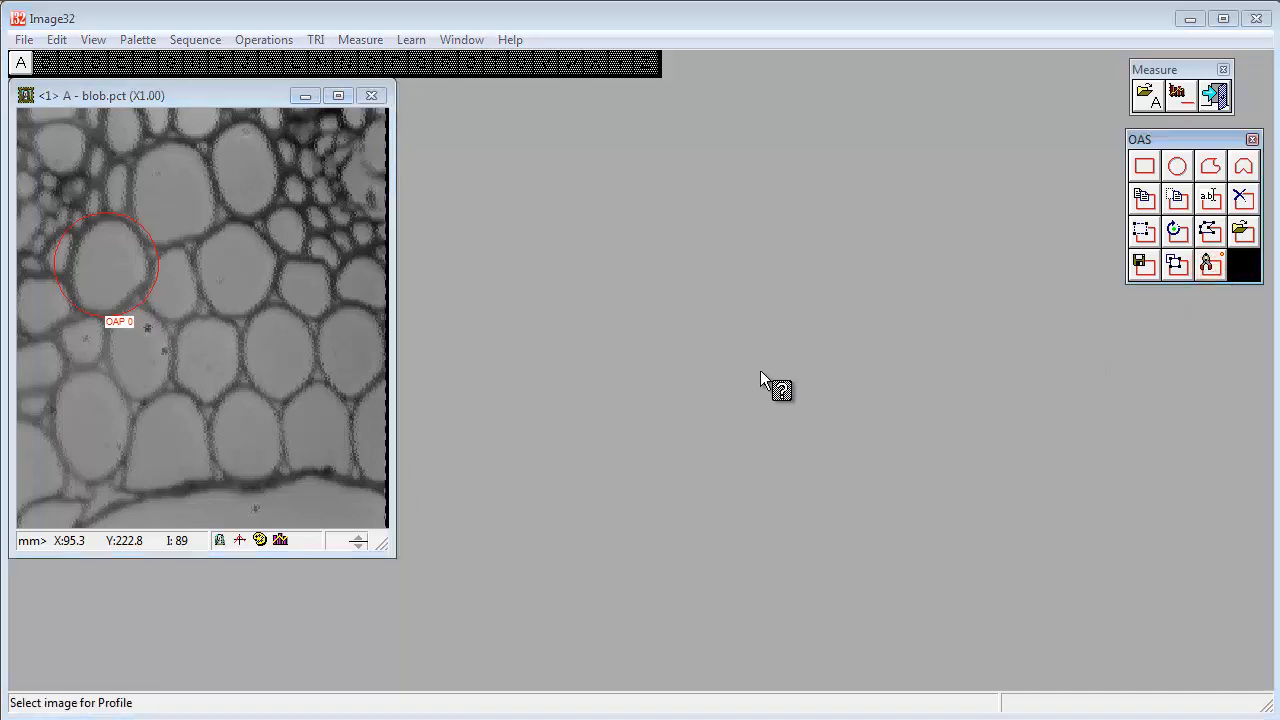
left_click(208, 218)
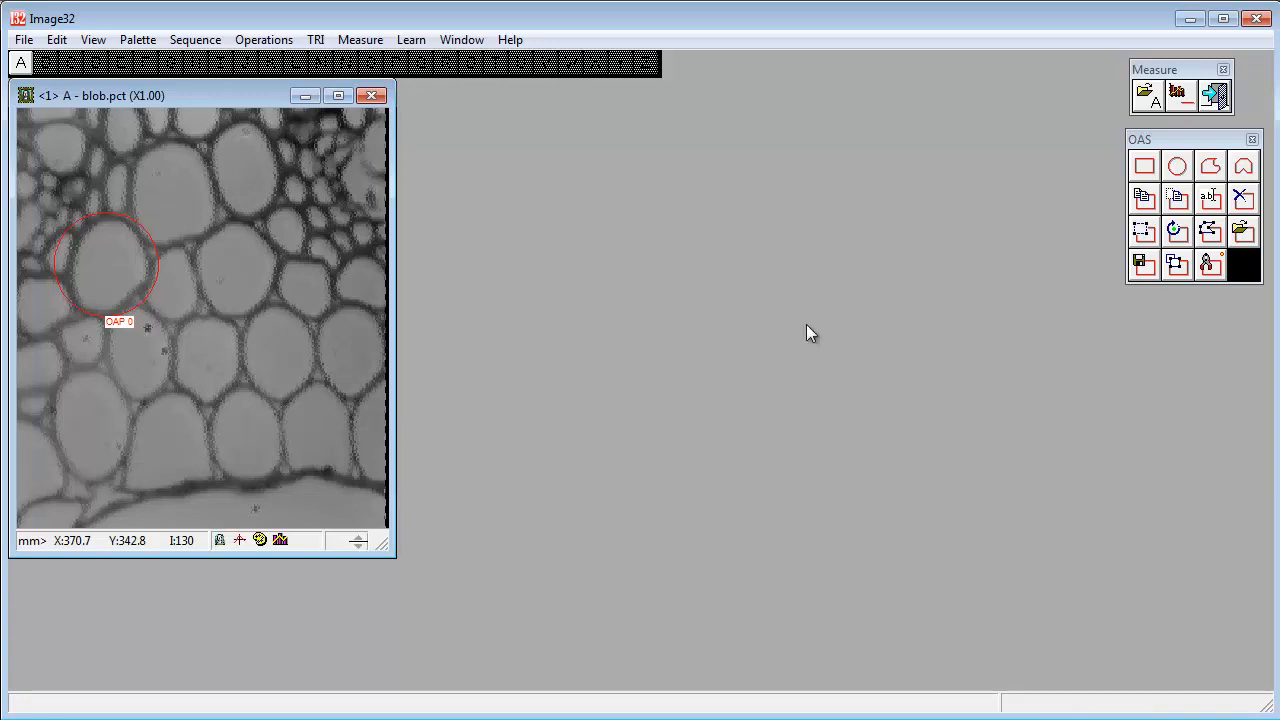
Step: Edit the Measure toolbox definition, removing the tool that closes the program and setting the size to 2 rows
left_click(93, 40)
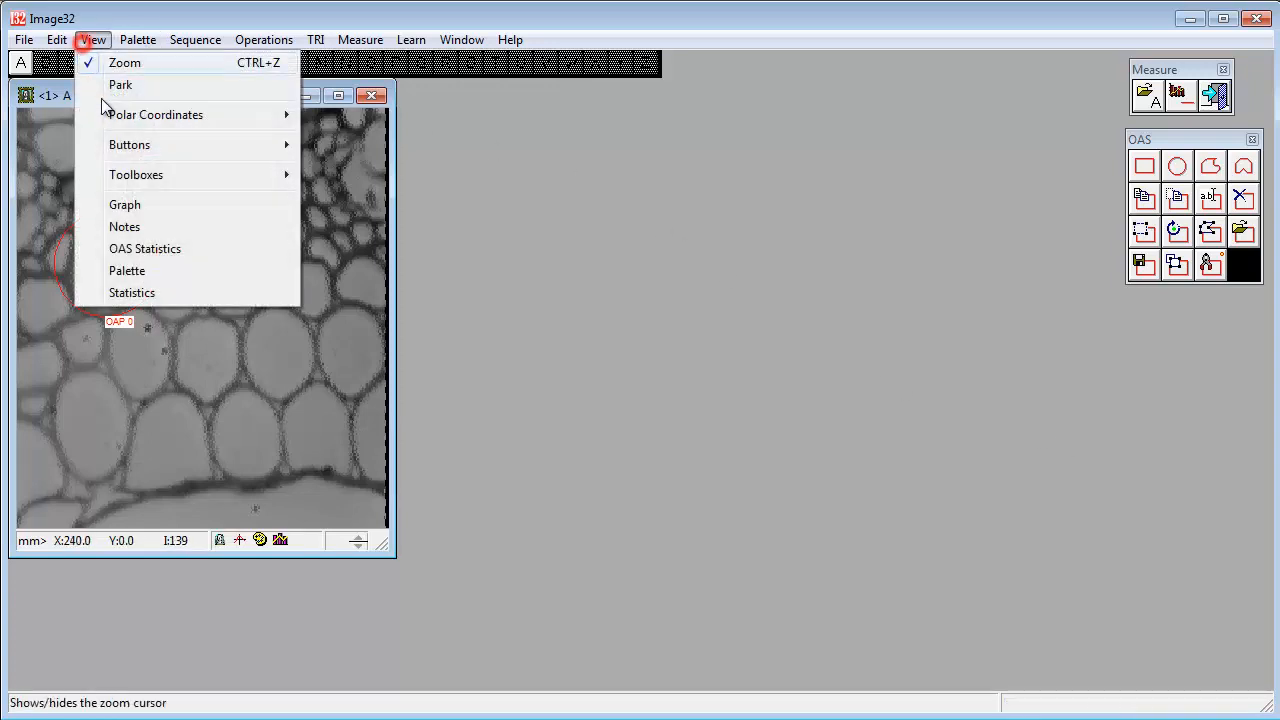
left_click(168, 180)
left_click(370, 198)
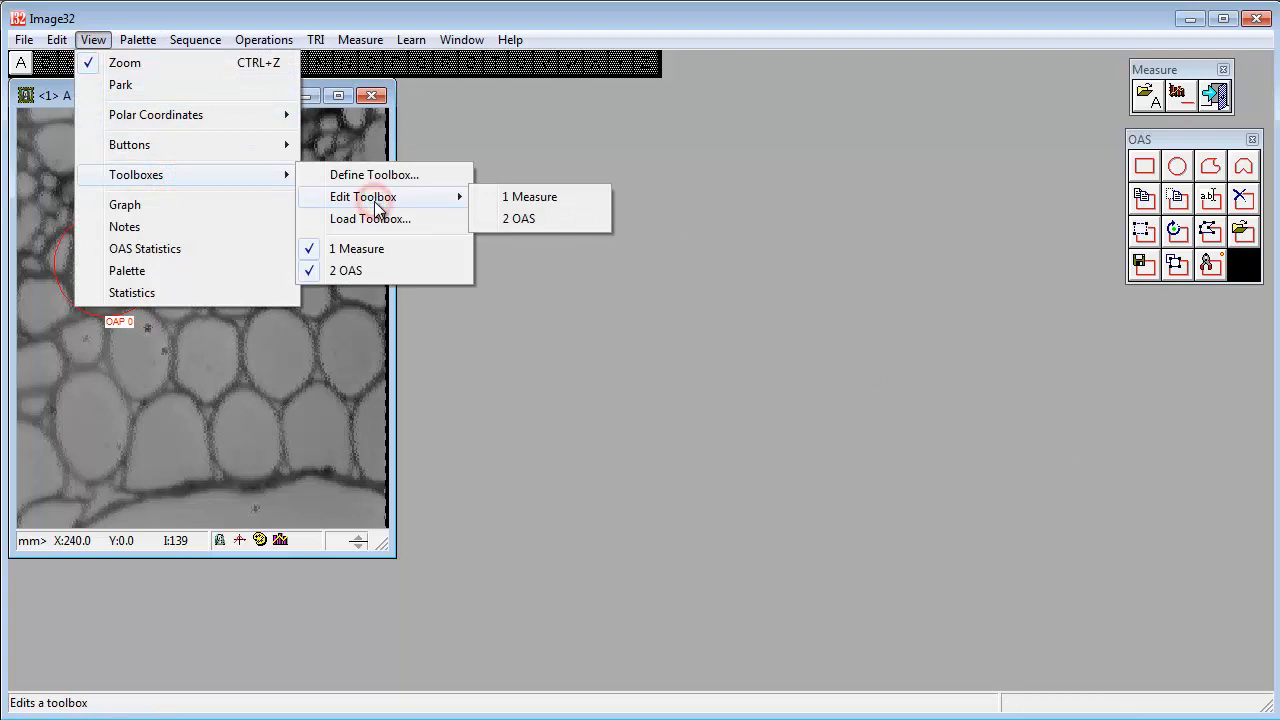
left_click(552, 196)
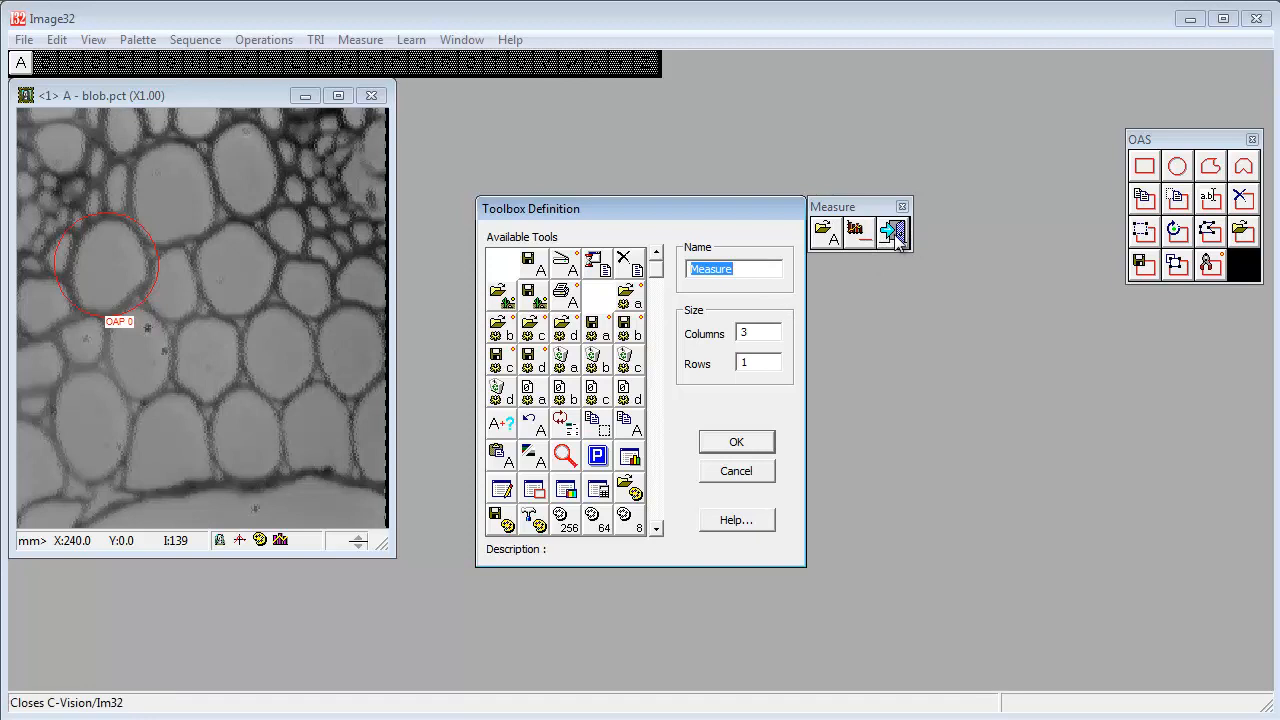
left_click(895, 233)
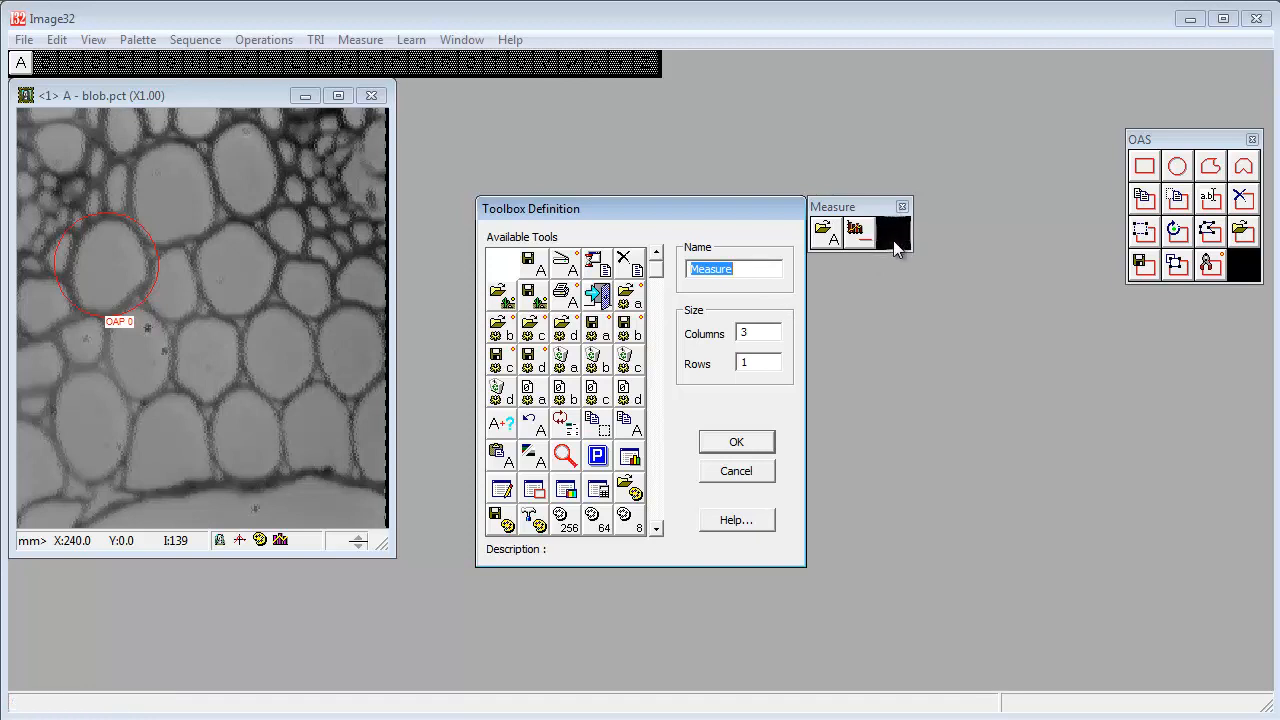
double_click(762, 361)
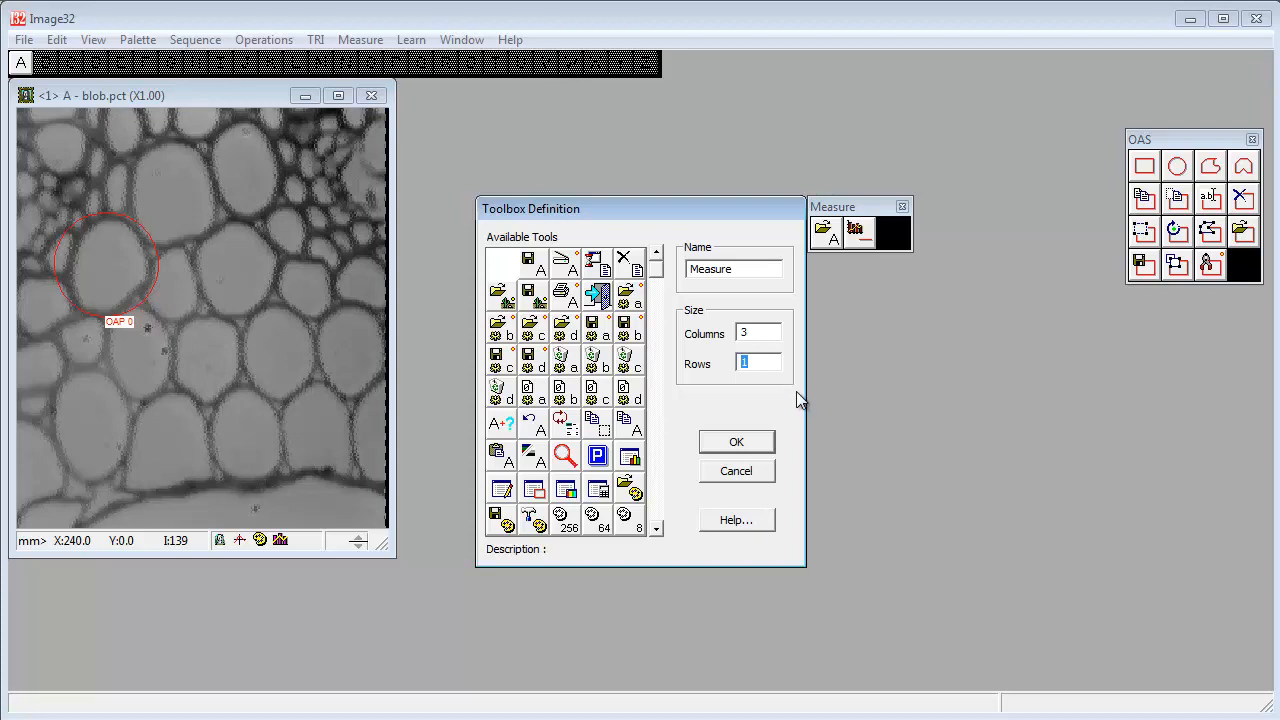
type("2")
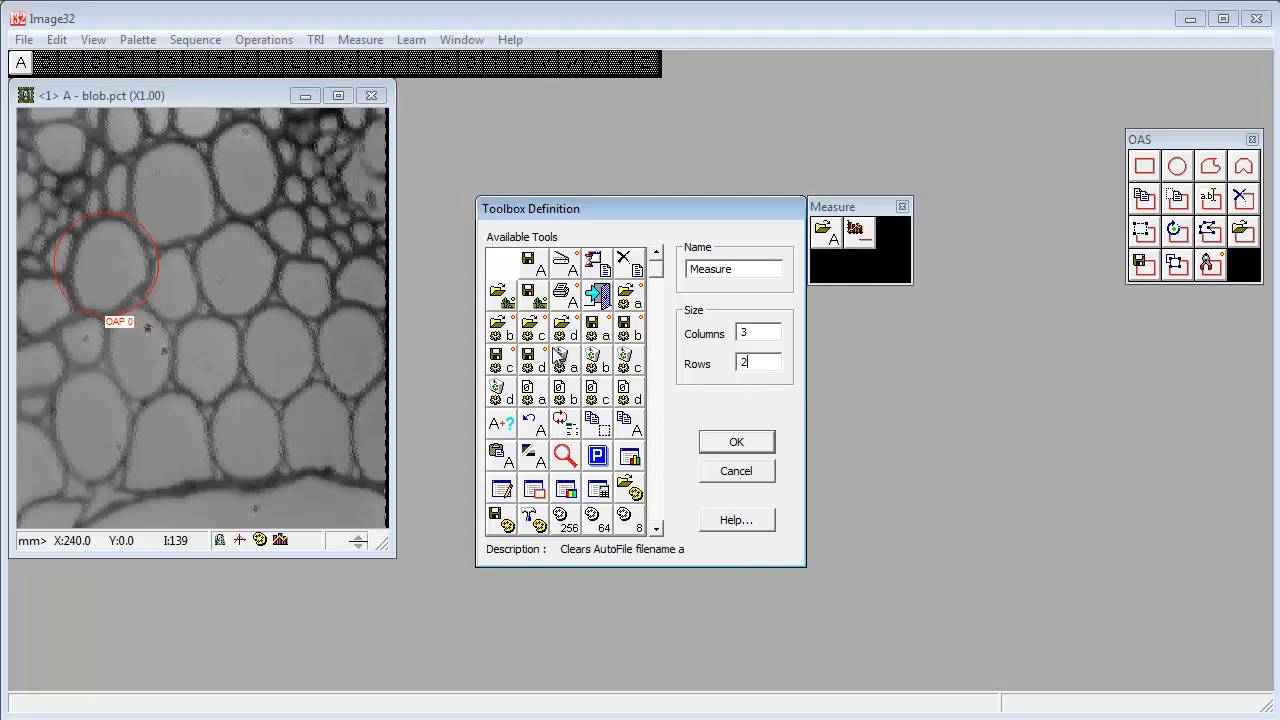
Step: Add the AutoFile b open, AutoFile b sequence reset, modify palette and C125 palette tools to Measure, and place the toolbox directly beside OAS
left_click(505, 327)
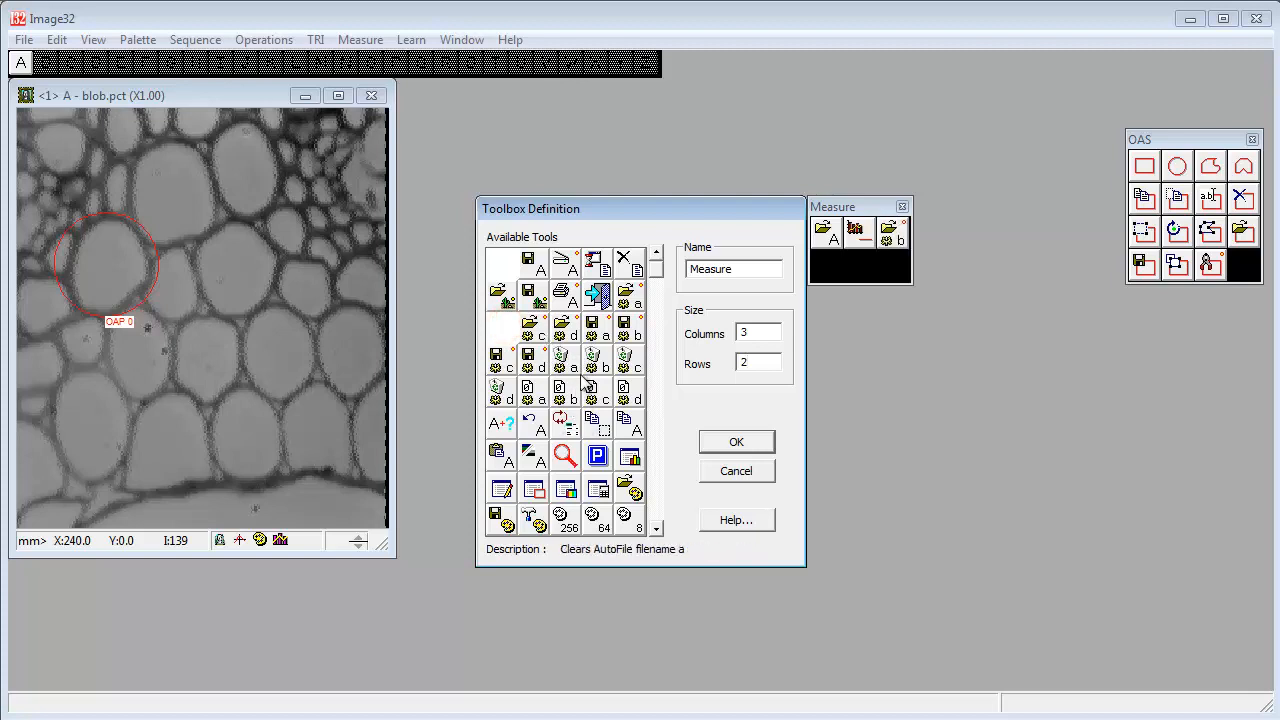
left_click(567, 390)
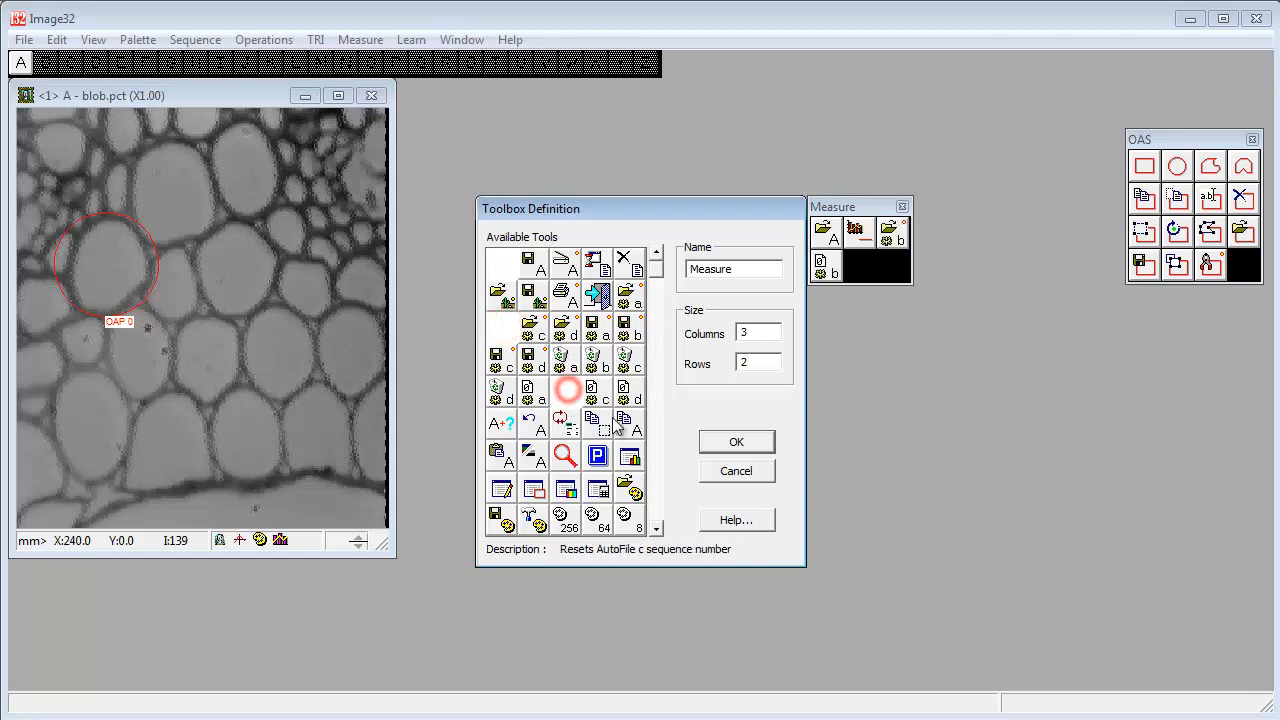
left_click(656, 528)
left_click(656, 528)
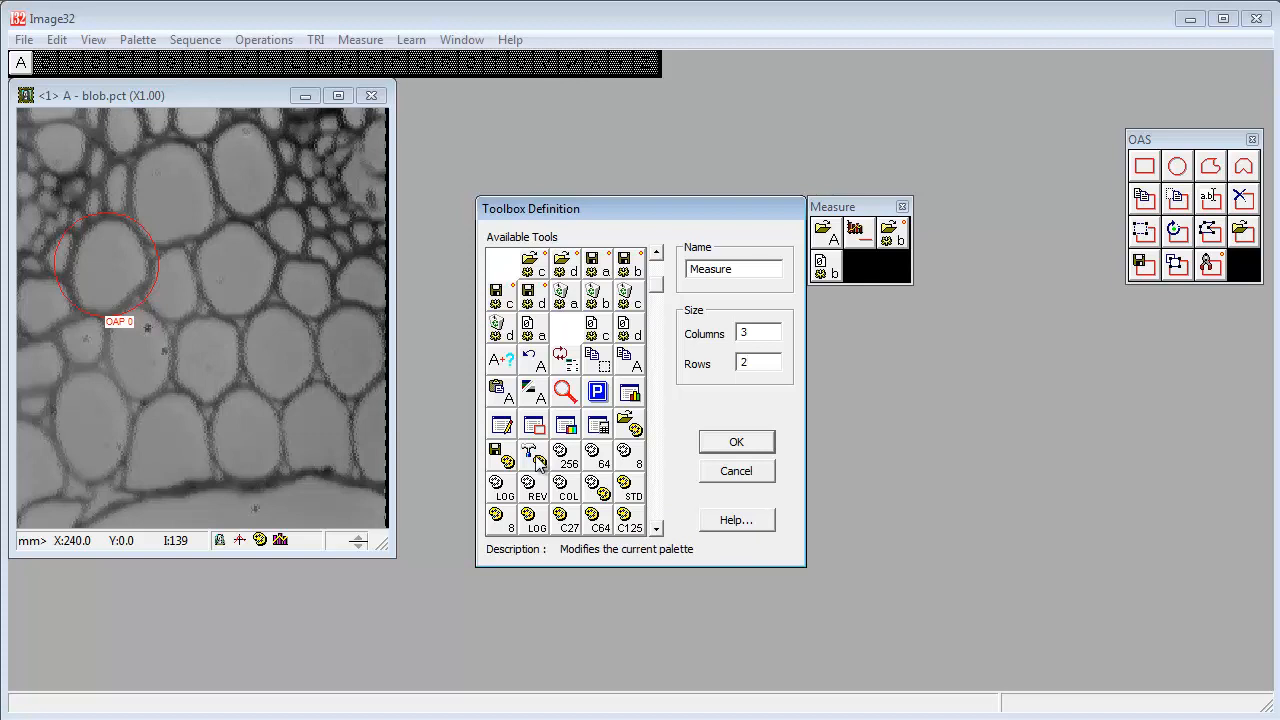
left_click(535, 458)
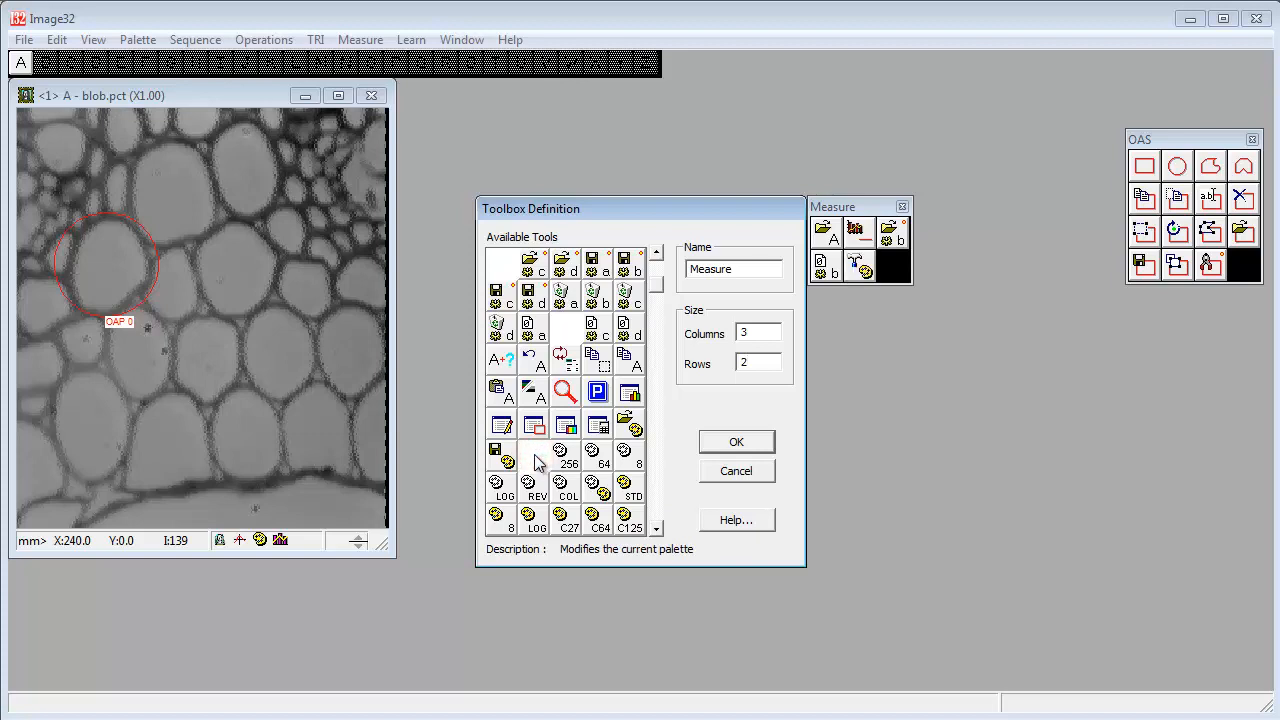
left_click(632, 526)
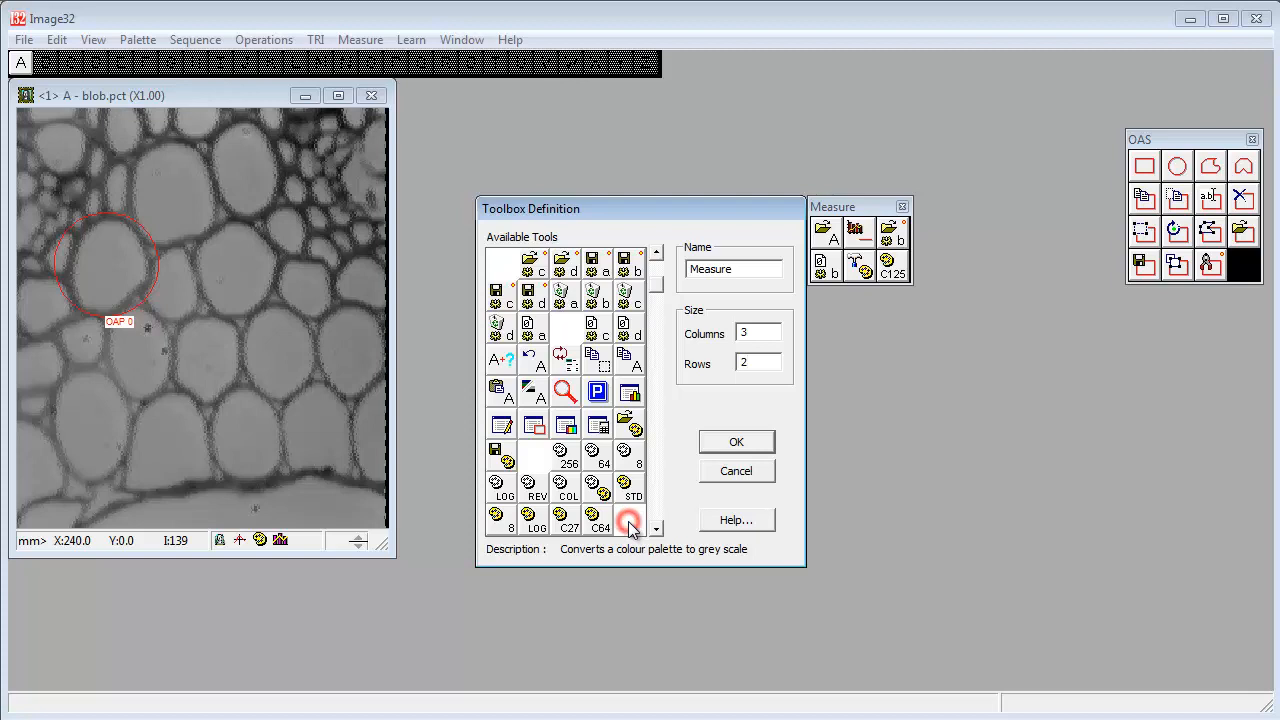
left_click(736, 443)
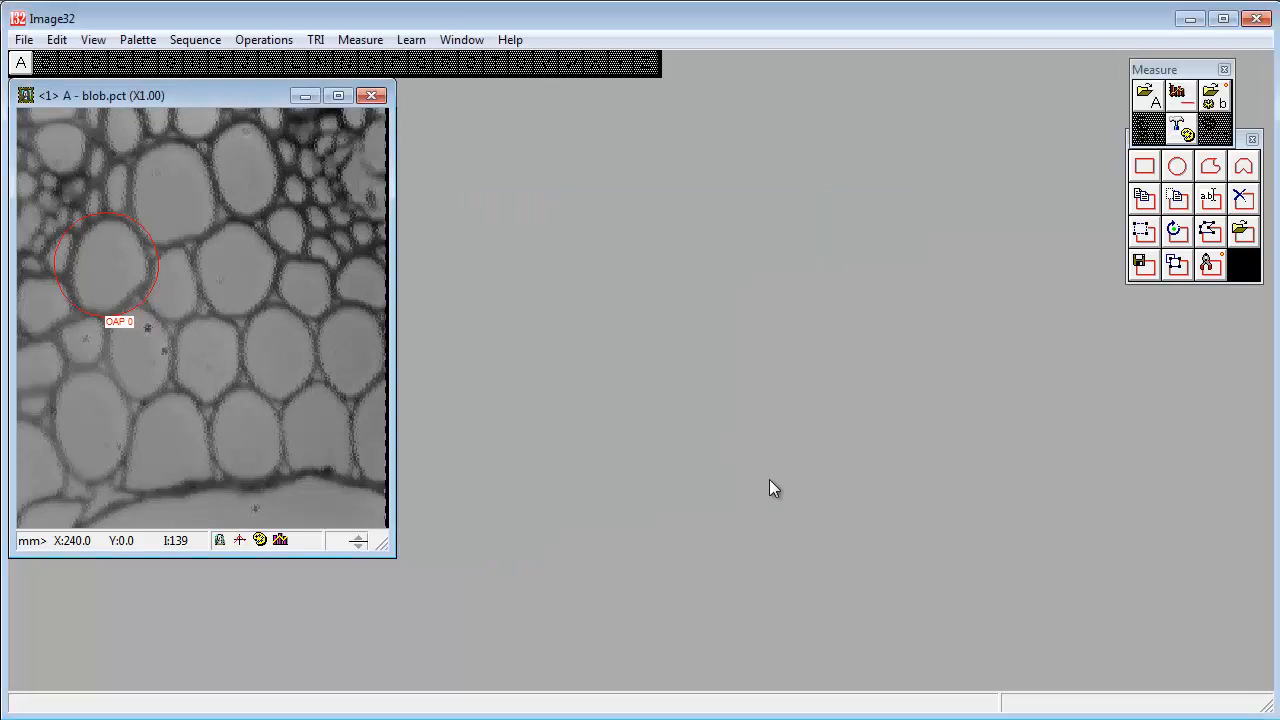
left_click_drag(1170, 72, 1053, 142)
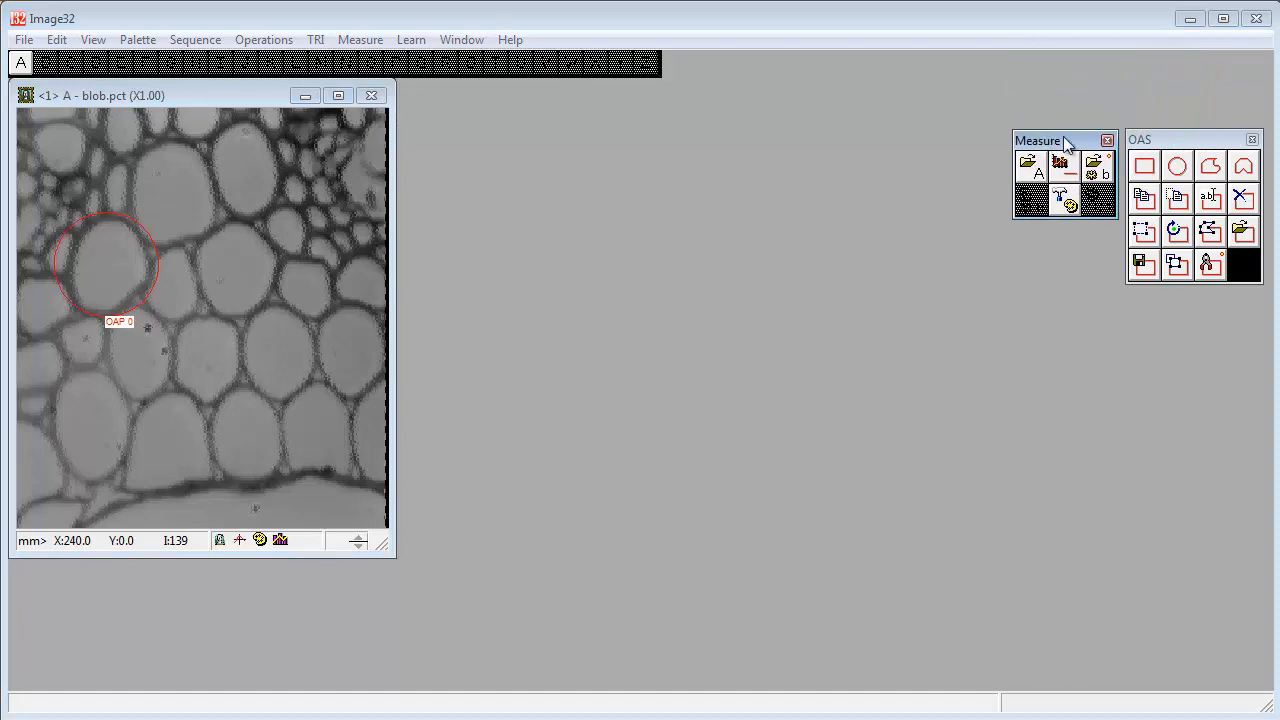